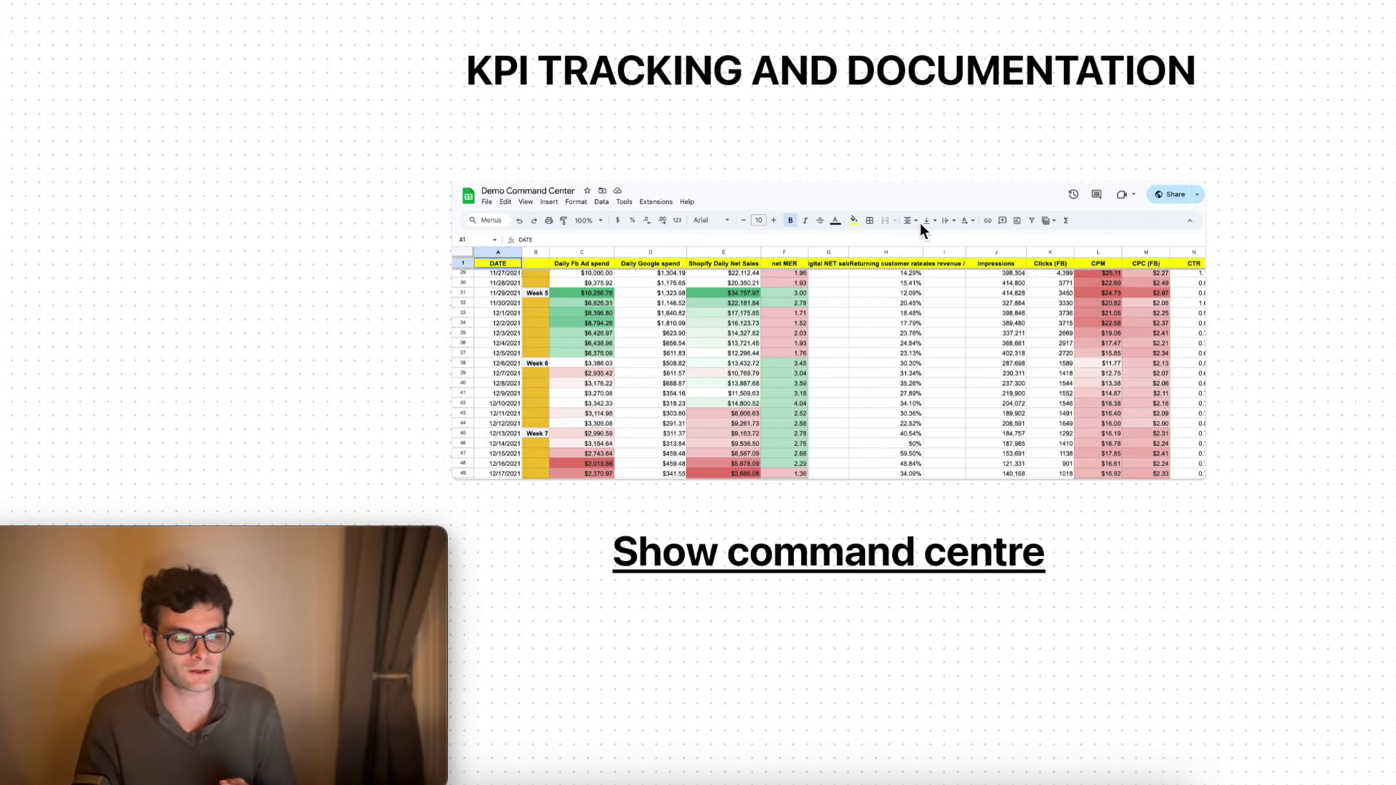
# Switch to the Demo Command Center spreadsheet in Google Sheets and examine the Report sheet's daily ad spend, sales and conversion columns.
pyautogui.press('super+Tab')
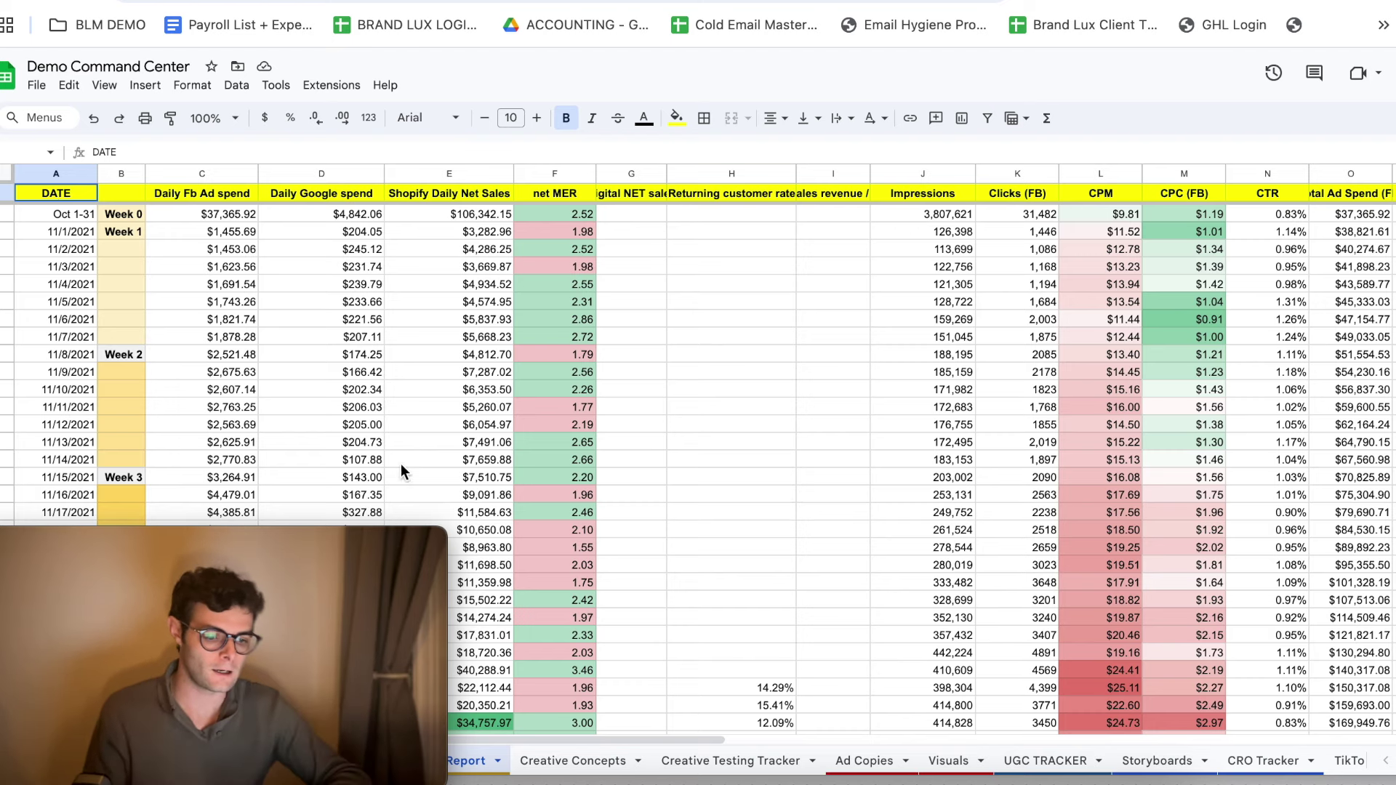
pyautogui.moveTo(439, 547)
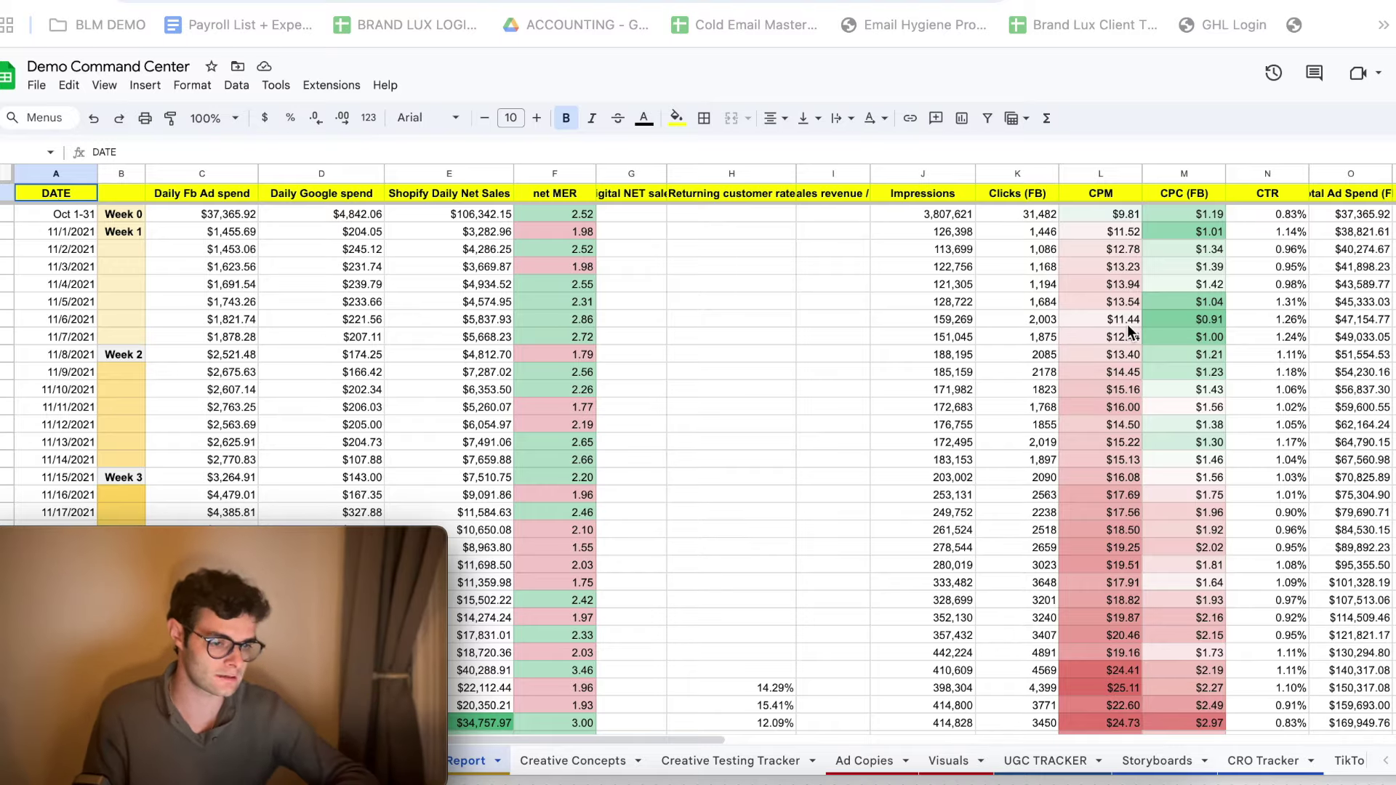
pyautogui.hscroll(10, 1127, 325)
pyautogui.hscroll(5, 1124, 325)
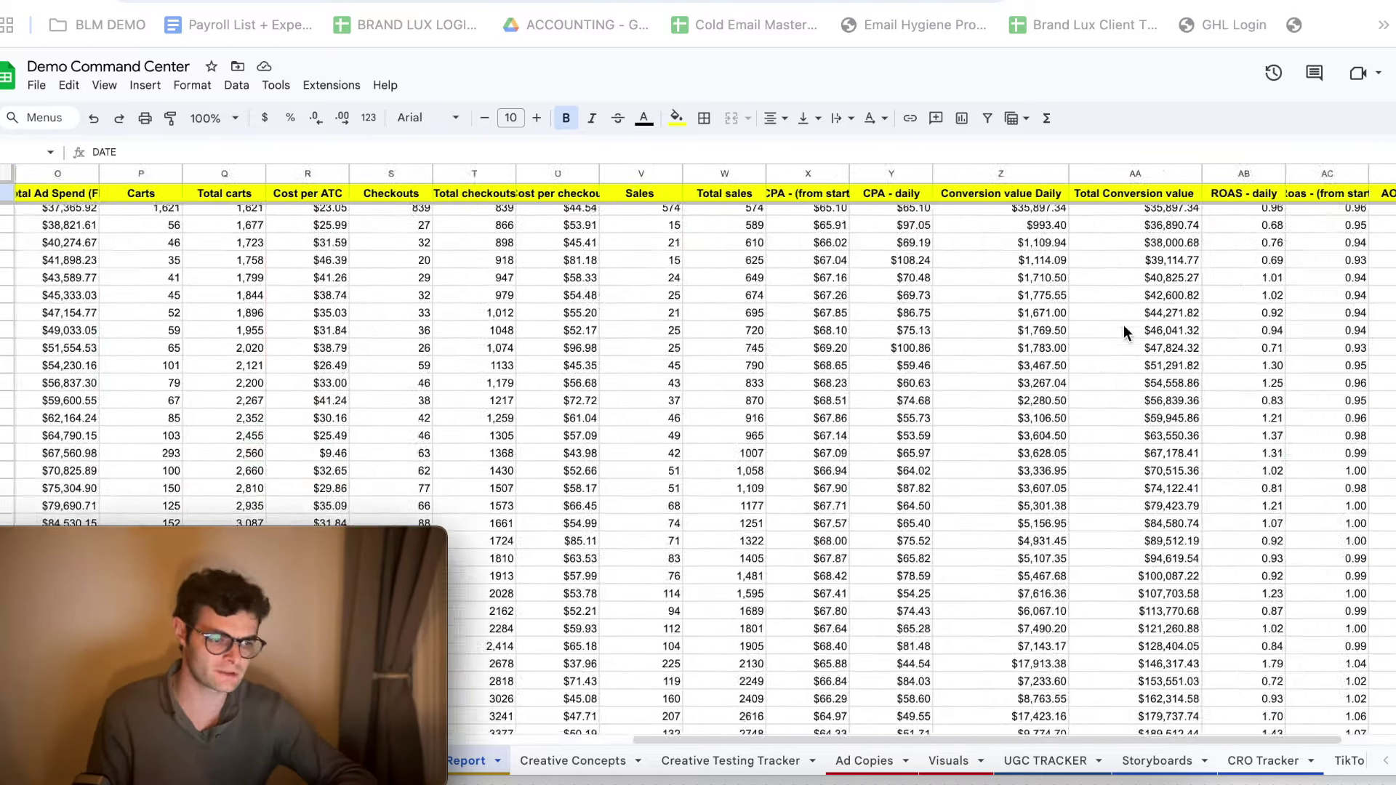
pyautogui.hscroll(-12, 1123, 325)
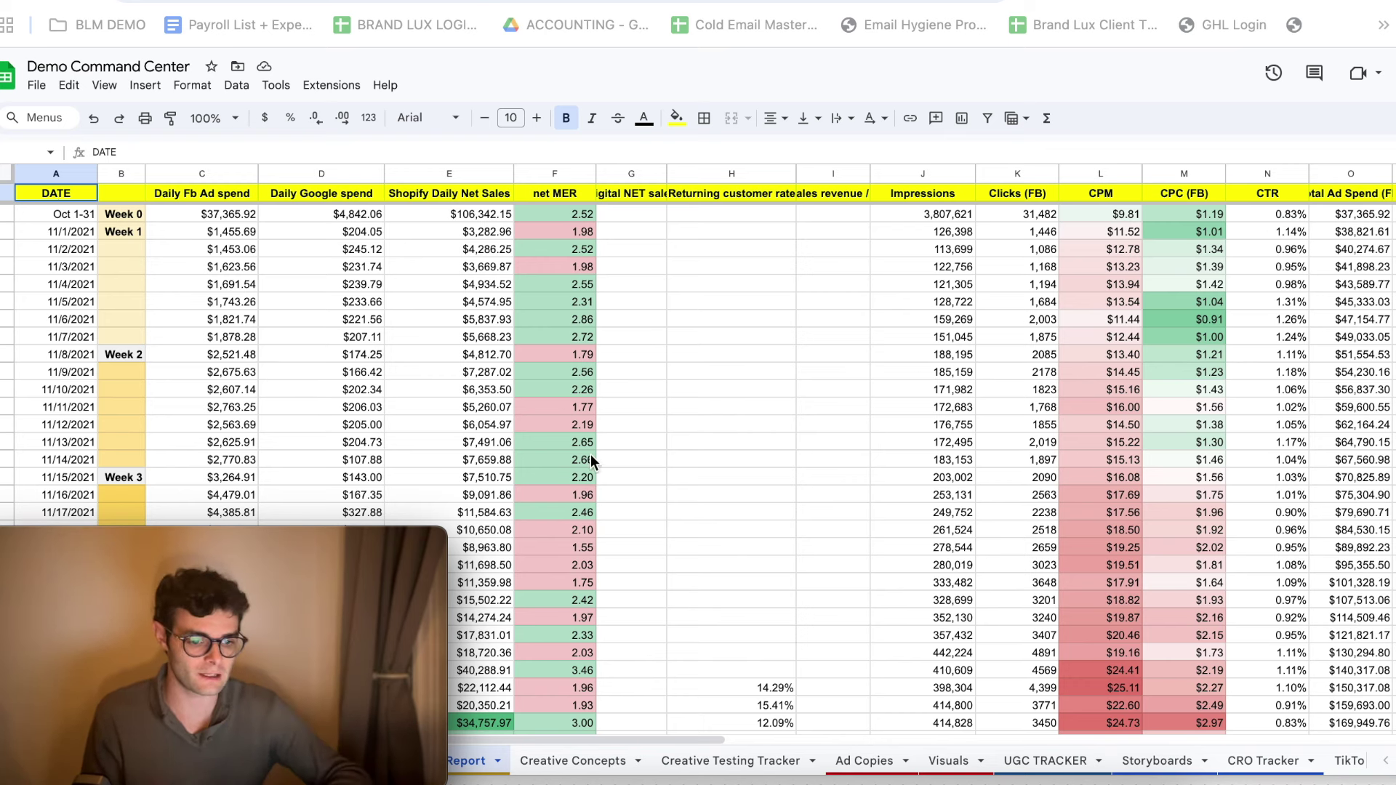
pyautogui.scroll(-20, 580, 442)
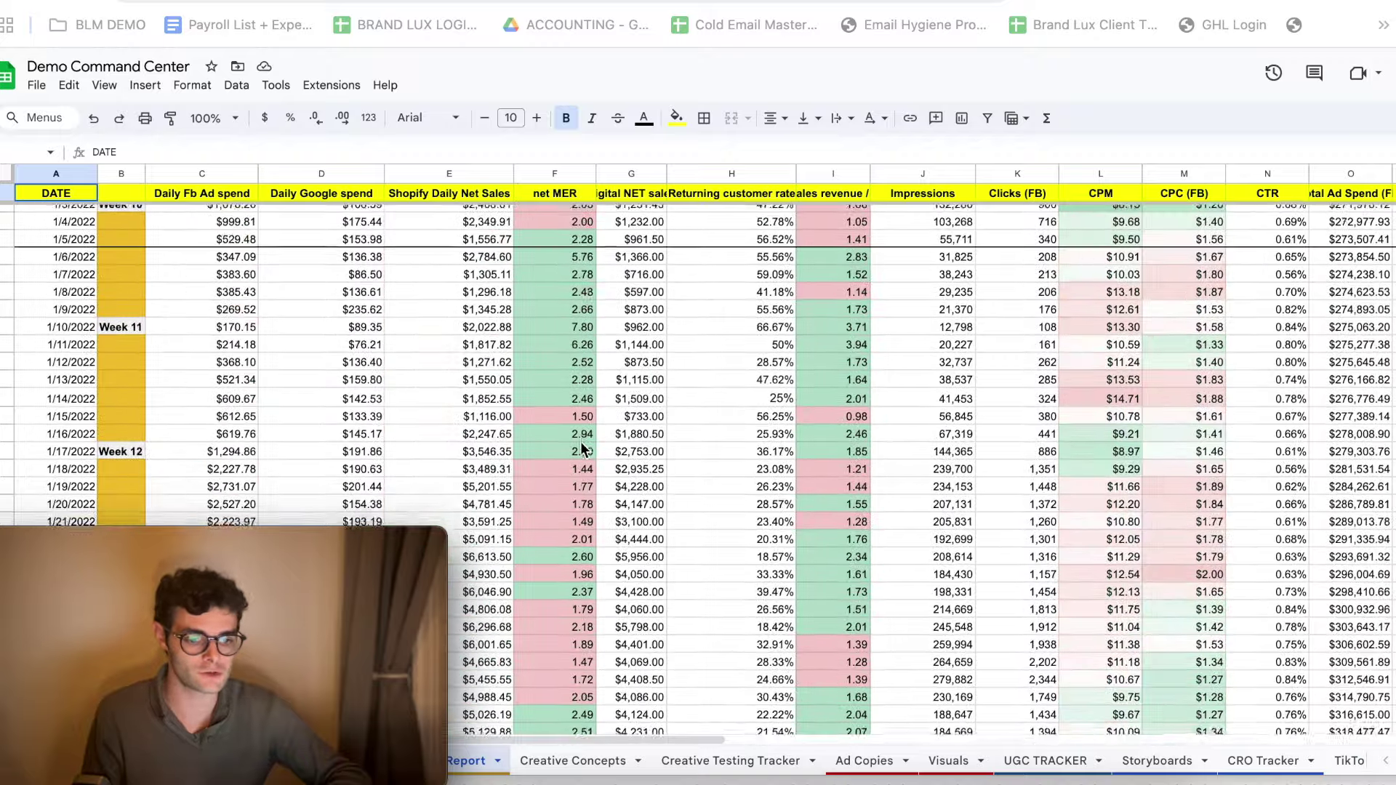
pyautogui.scroll(20, 581, 447)
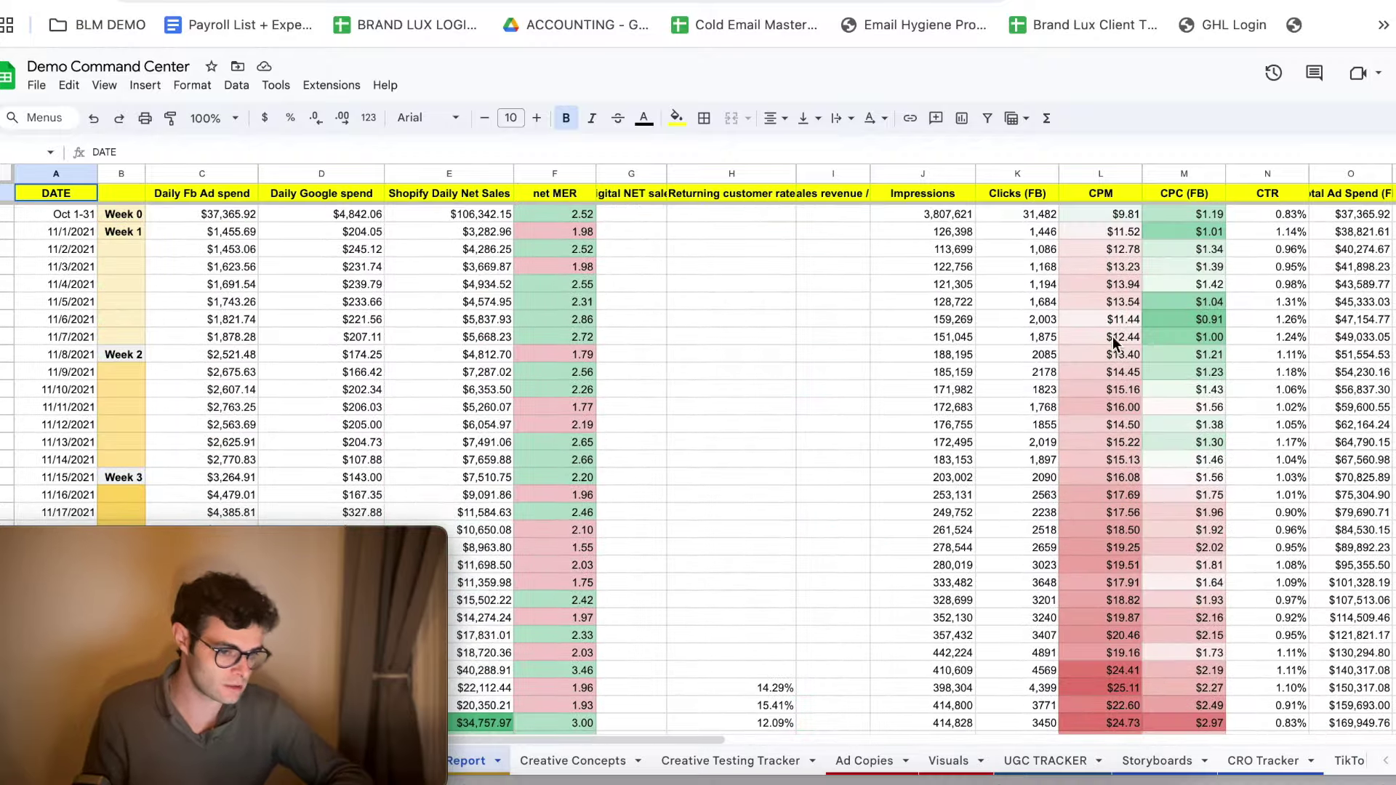
# Select the CPM values for 11/20 to 11/30/2021 and those for 12/26/2021 to 1/8/2022 to compare the two periods.
pyautogui.click(1116, 565)
pyautogui.scroll(-3, 1112, 567)
pyautogui.moveTo(1109, 569); pyautogui.dragTo(1108, 563)
pyautogui.scroll(-3, 1109, 407)
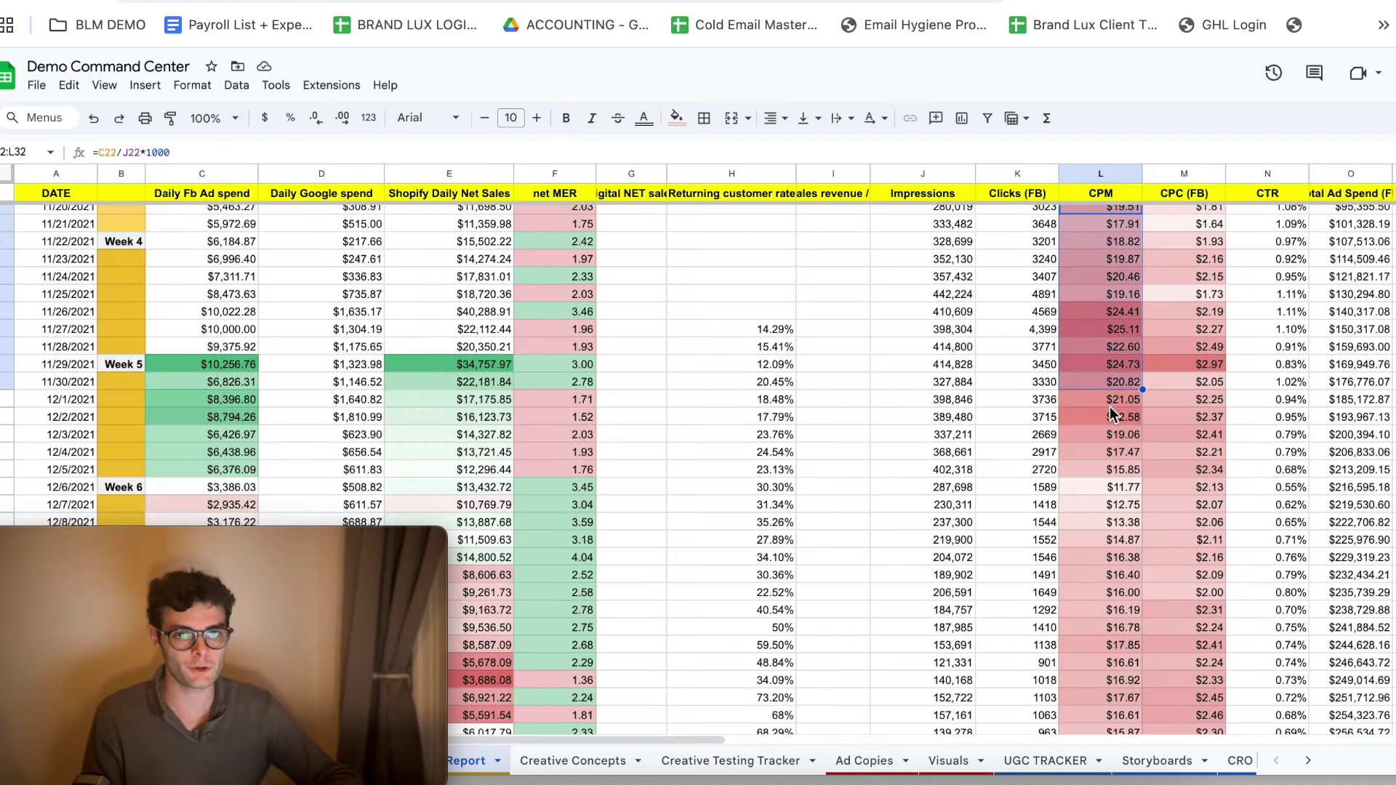
pyautogui.scroll(-10, 1109, 407)
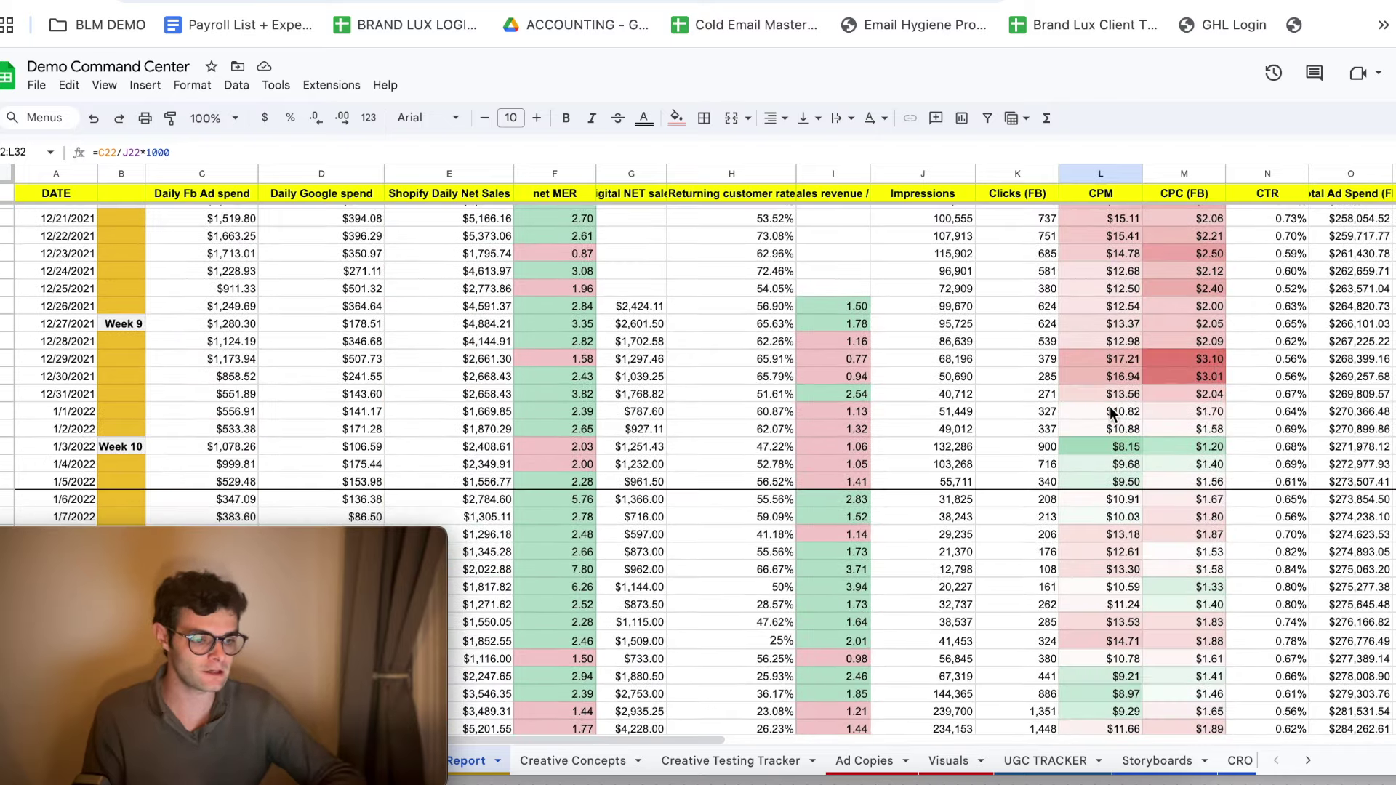
pyautogui.moveTo(1111, 306); pyautogui.dragTo(1103, 534)
pyautogui.scroll(-6, 1104, 534)
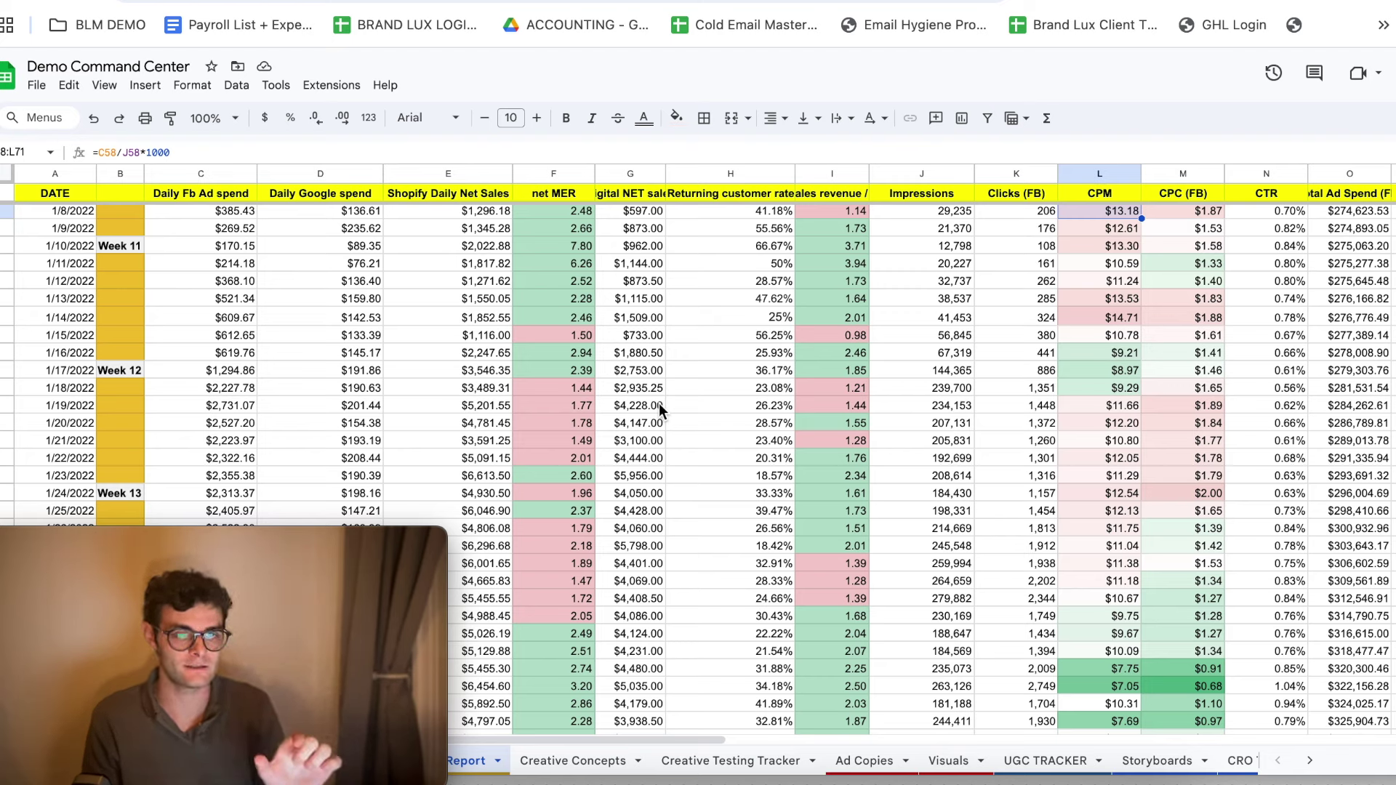
# Open the Creative Testing Tracker sheet and look over its columns from Date to Creatives Link.
pyautogui.click(725, 761)
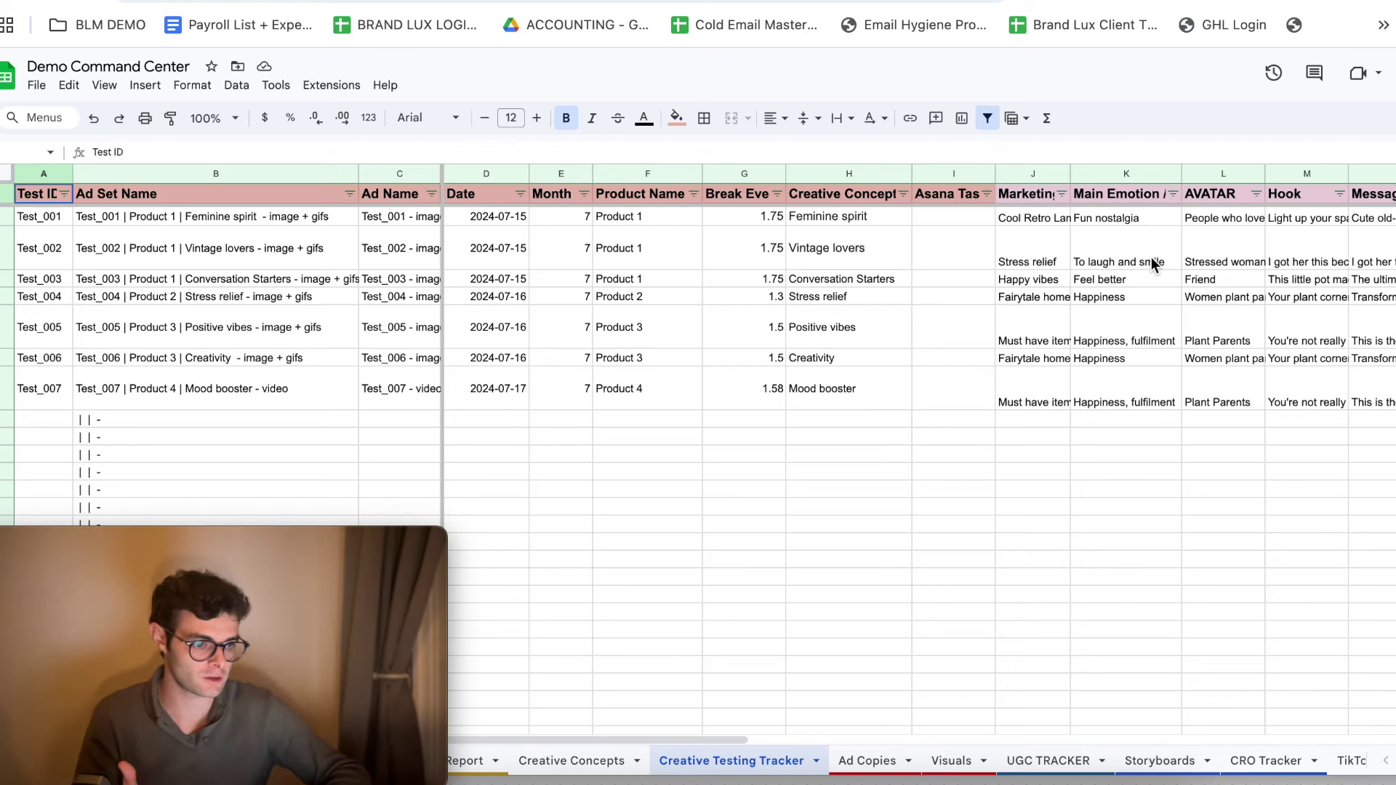
pyautogui.hscroll(3, 1150, 256)
pyautogui.hscroll(-1, 1061, 210)
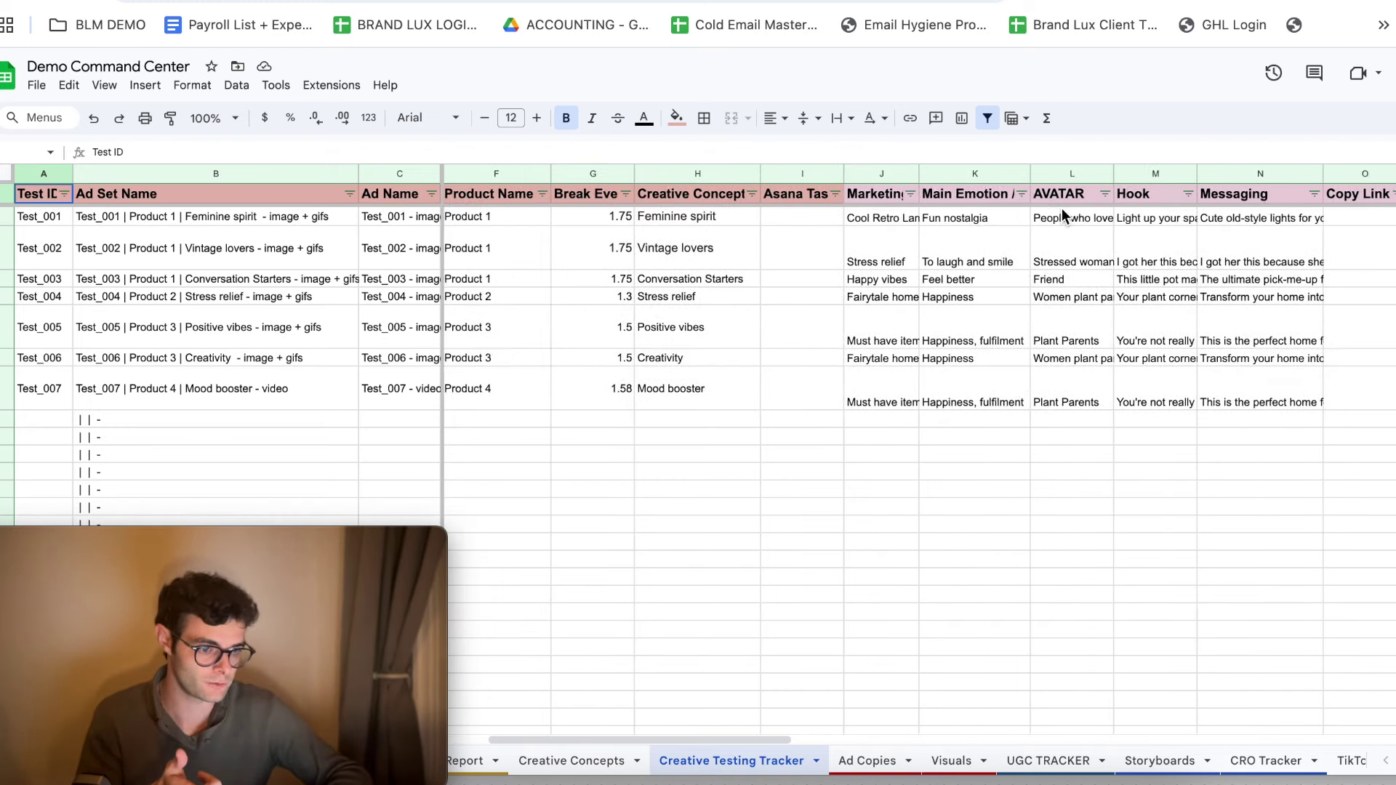
pyautogui.hscroll(3, 1061, 208)
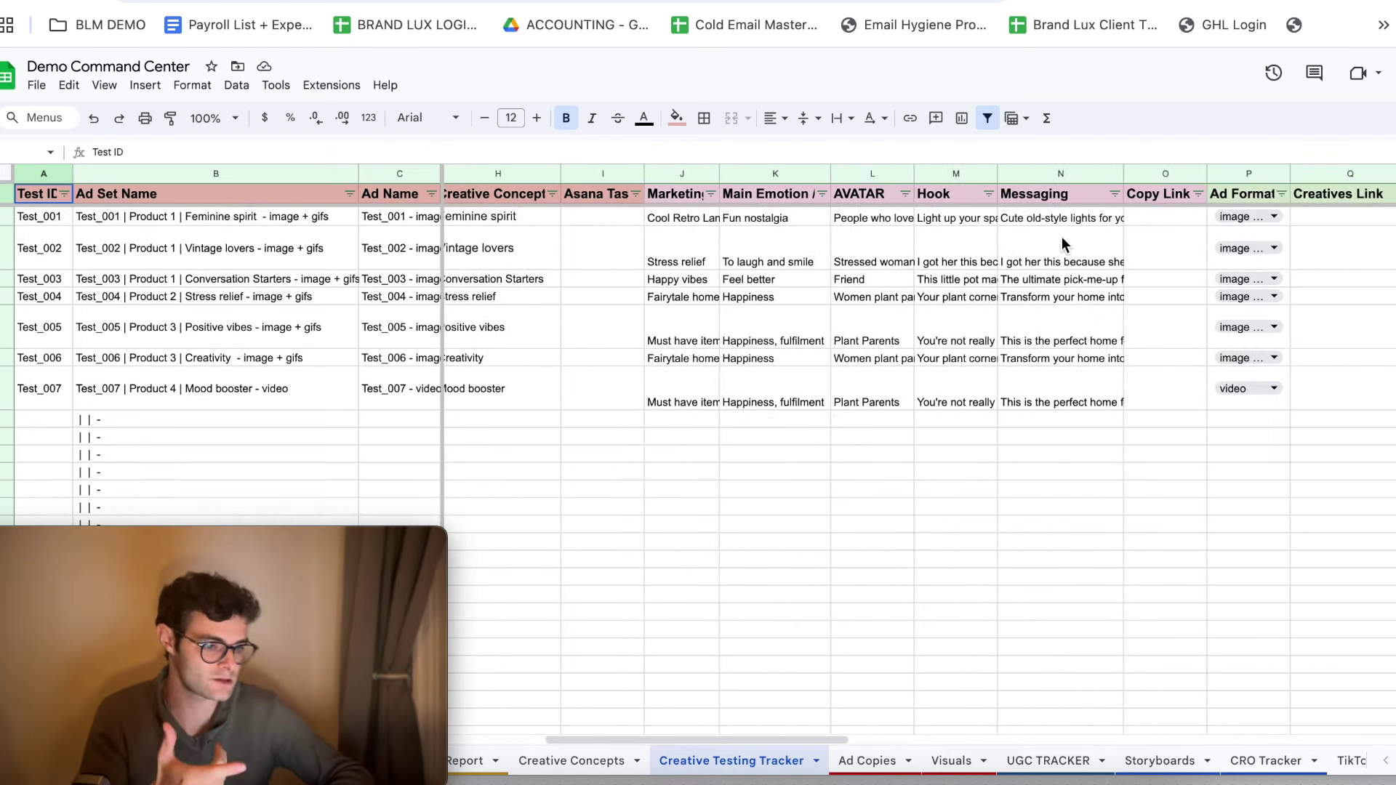
pyautogui.hscroll(-5, 1068, 236)
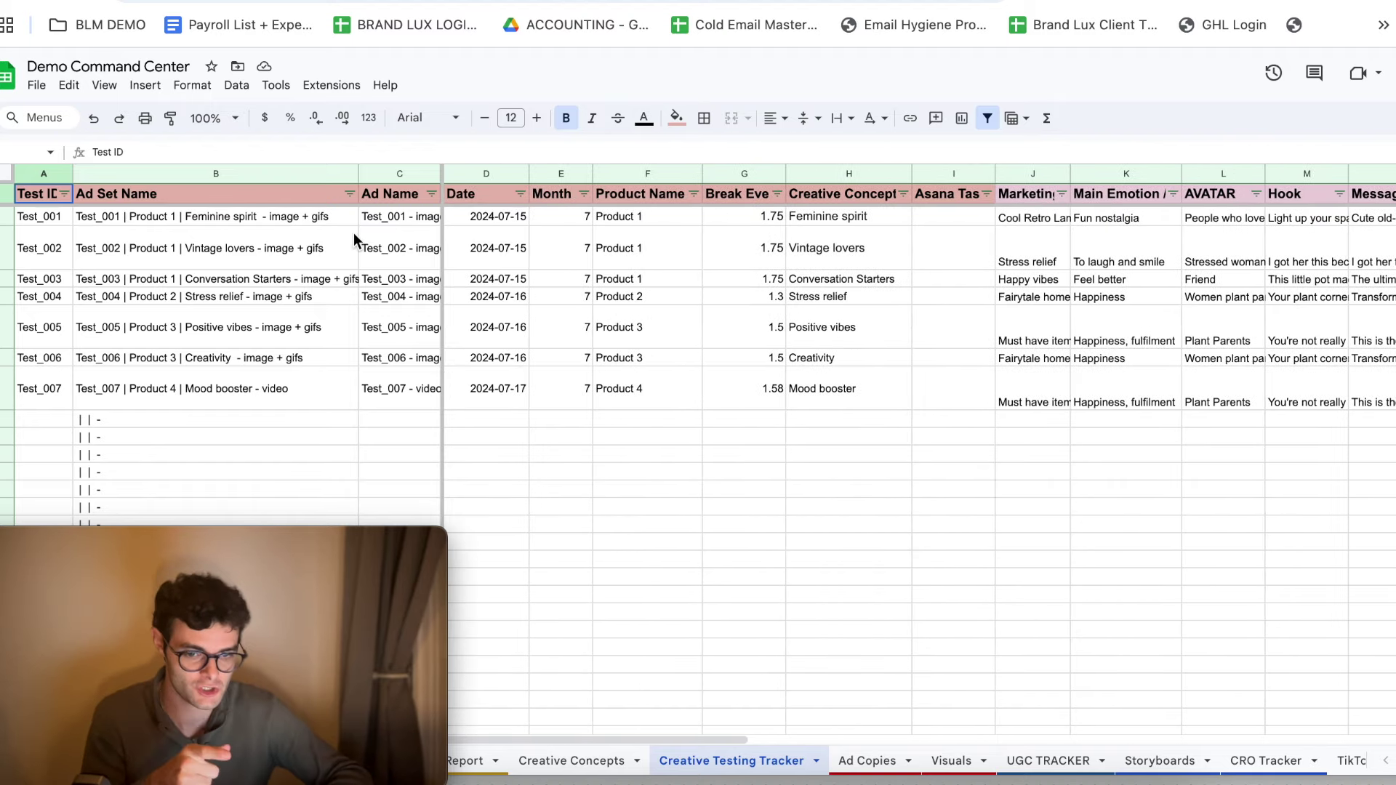
# Highlight the Test_001 row, step through the Test ID entries below it, and return to Test_001.
pyautogui.click(28, 221)
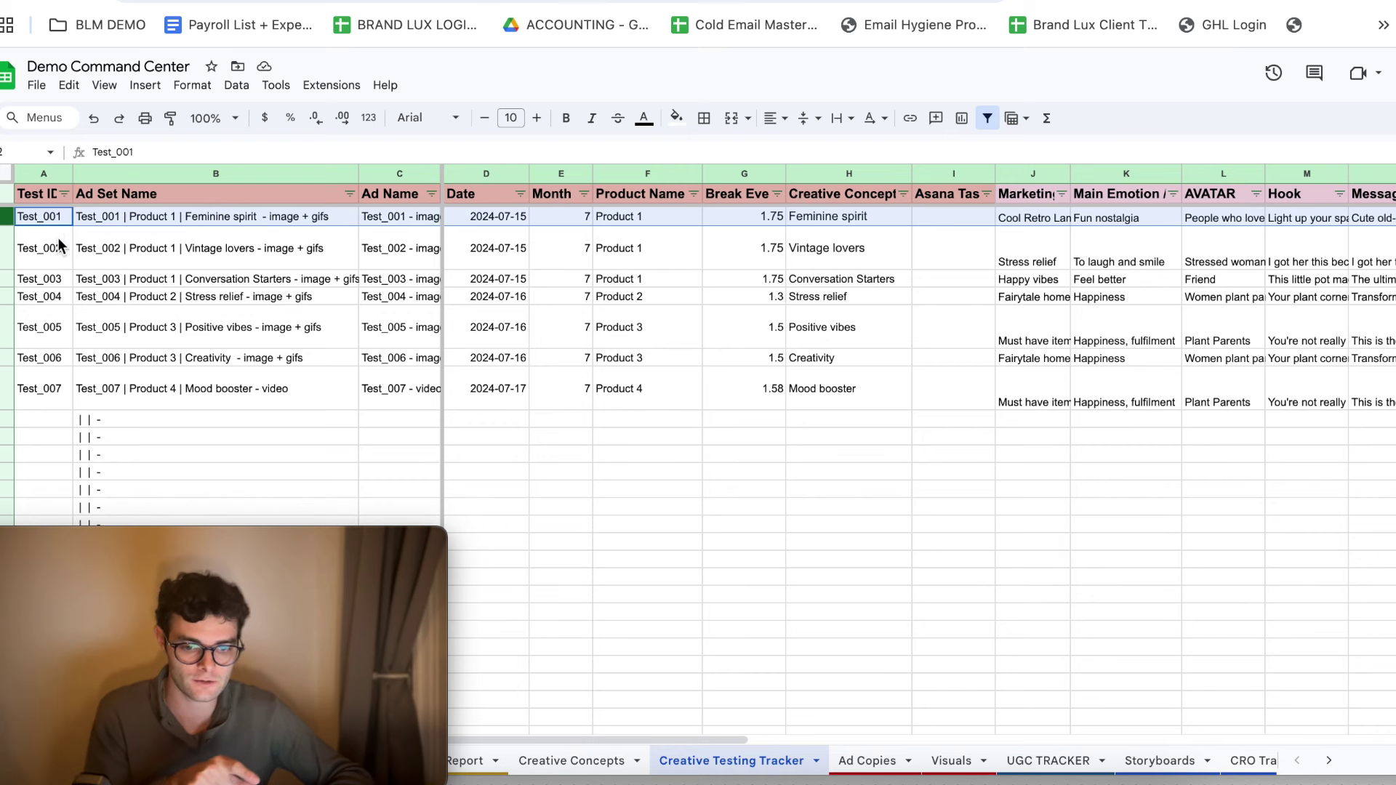
pyautogui.press('Down')
pyautogui.press('Down')
pyautogui.press('Down')
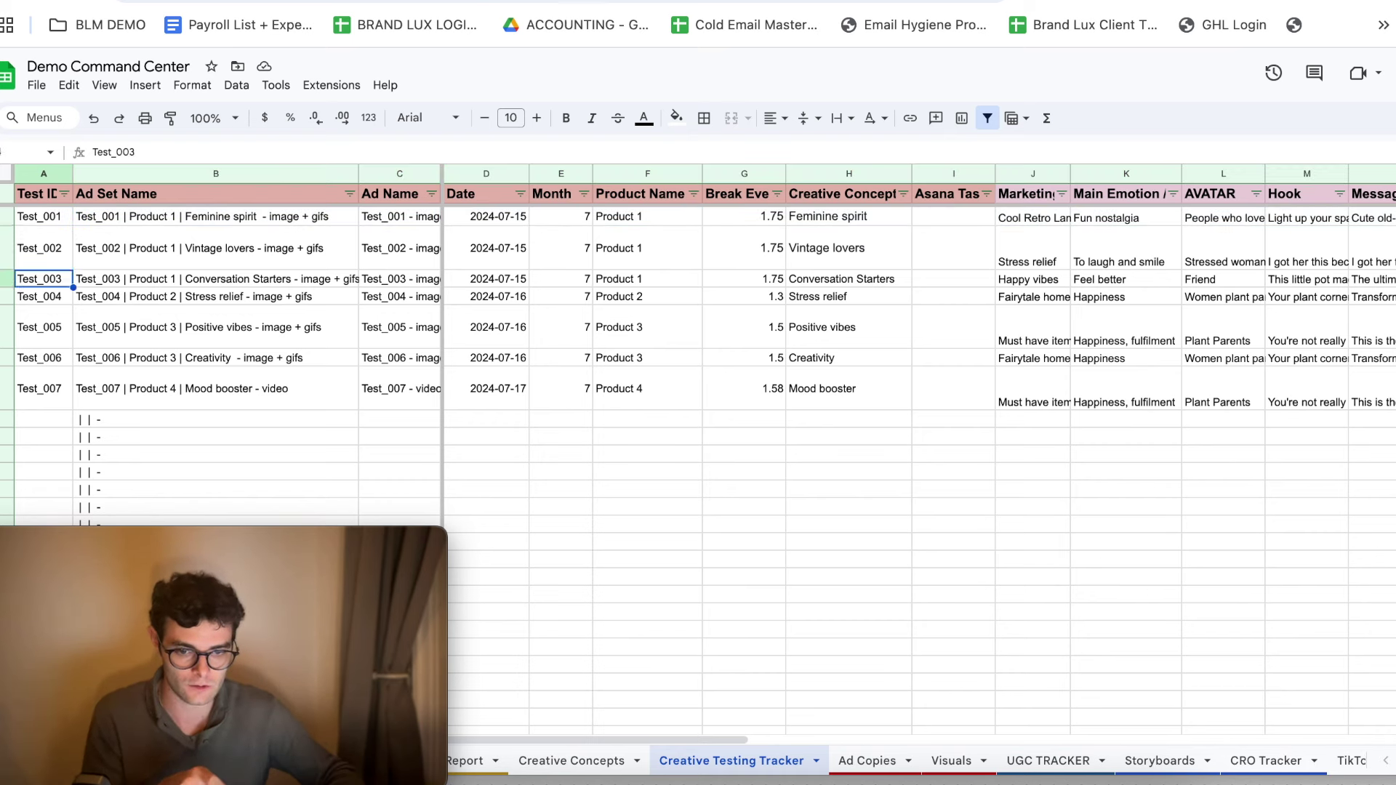
pyautogui.press('Up')
pyautogui.press('Up')
pyautogui.press('Up')
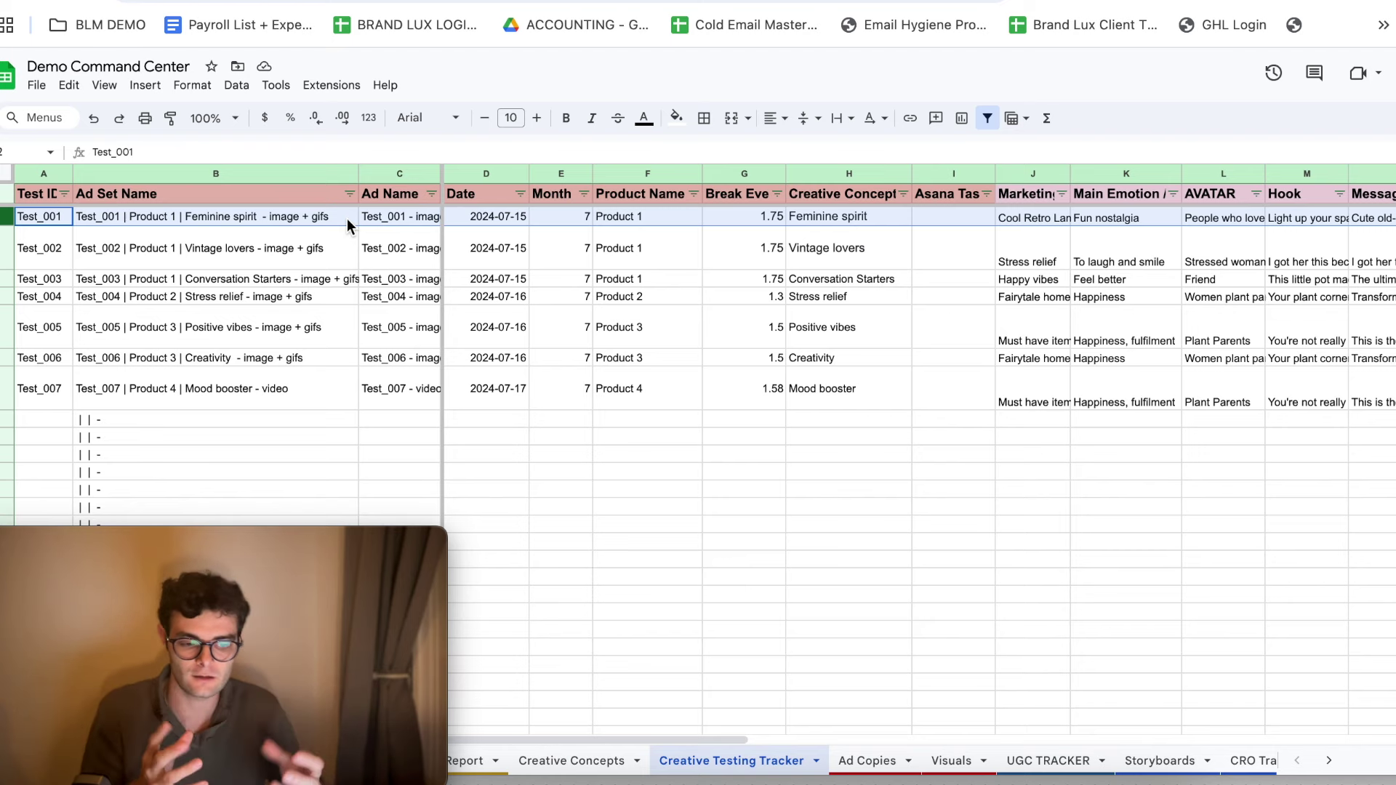
# Examine Test_001's date, month, product name, break-even and creative concept entries.
pyautogui.hscroll(1, 347, 218)
pyautogui.hscroll(-1, 347, 218)
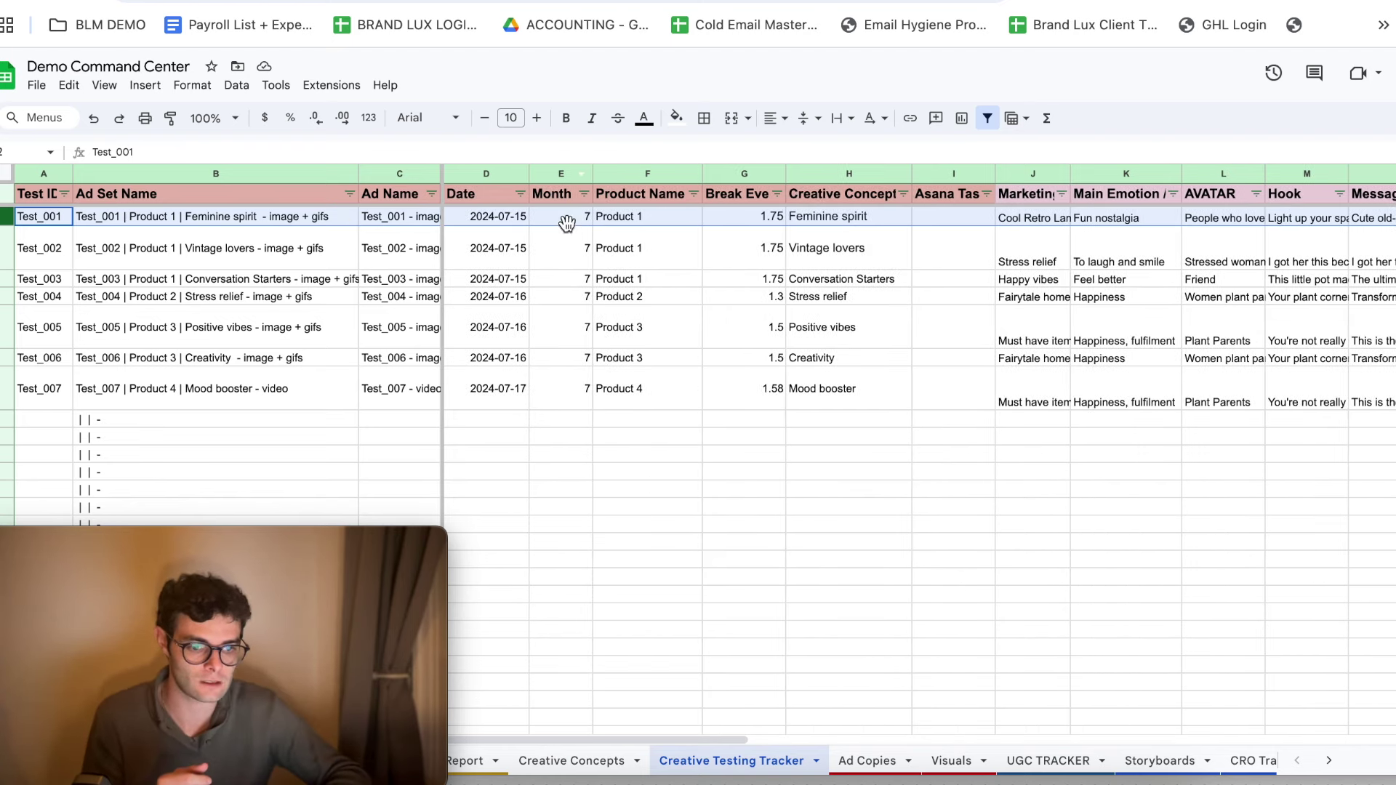
pyautogui.hscroll(8, 563, 216)
pyautogui.hscroll(-7, 542, 215)
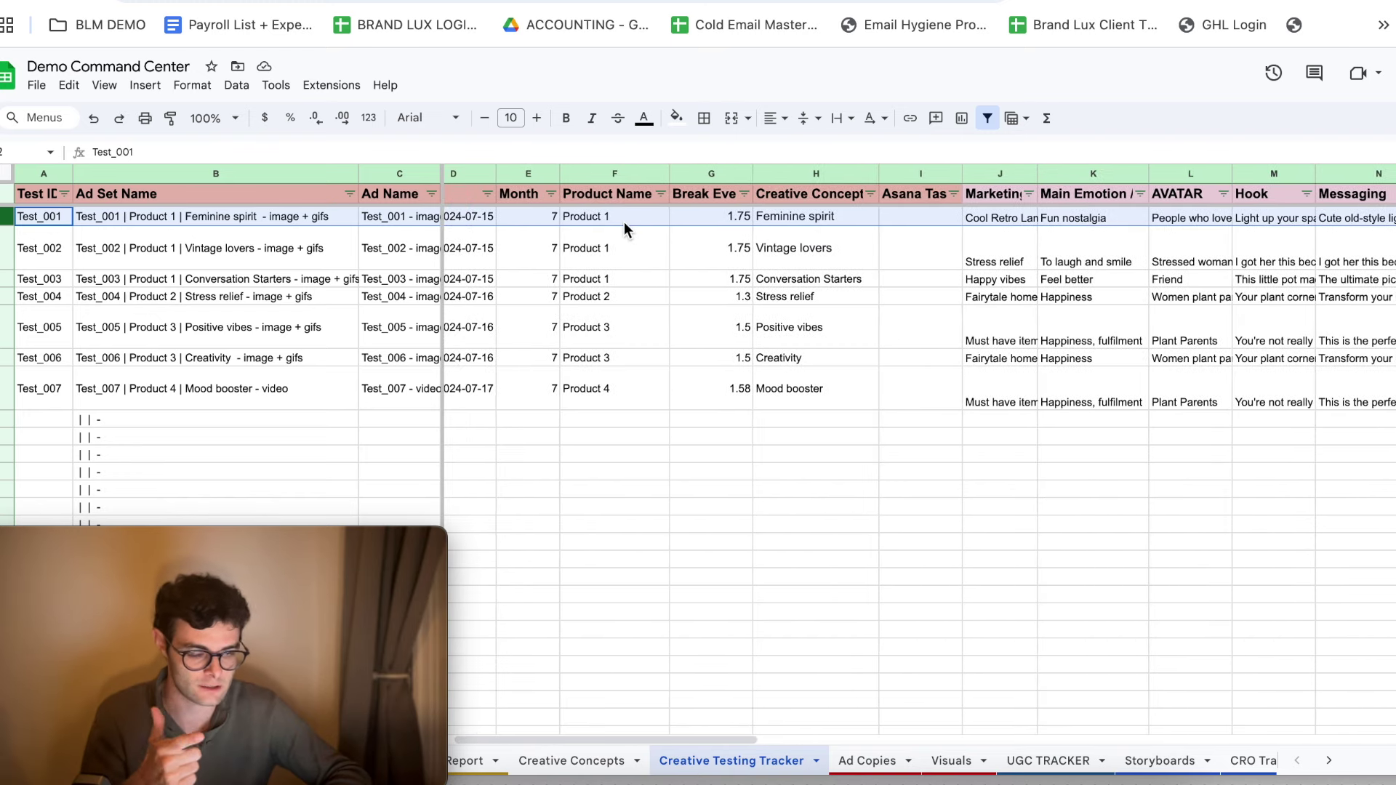
pyautogui.hscroll(5, 626, 220)
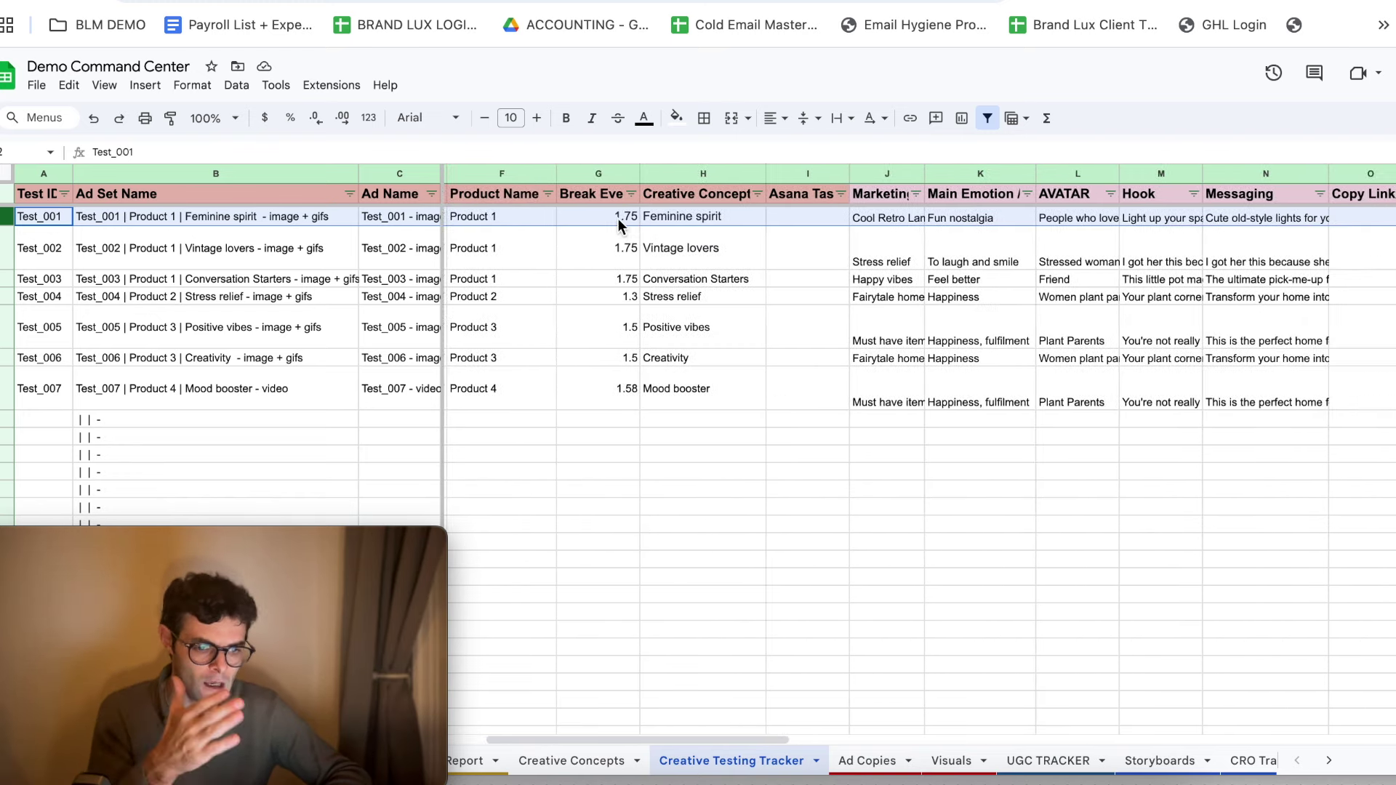
pyautogui.hscroll(4, 618, 218)
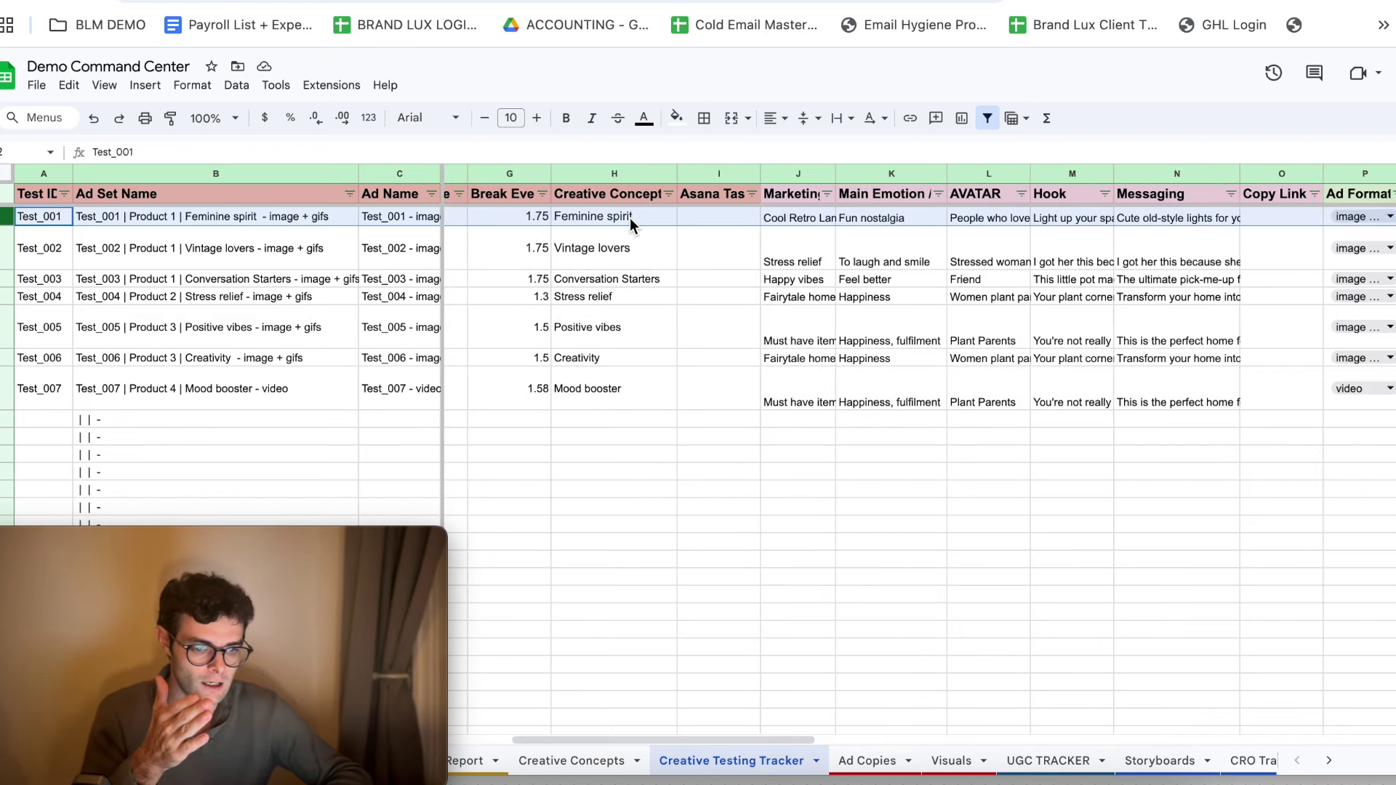
# Inspect Test_001's marketing angle, main emotion, avatar and messaging cells in the Creative Testing Tracker.
pyautogui.click(630, 216)
pyautogui.hscroll(7, 629, 217)
pyautogui.click(630, 218)
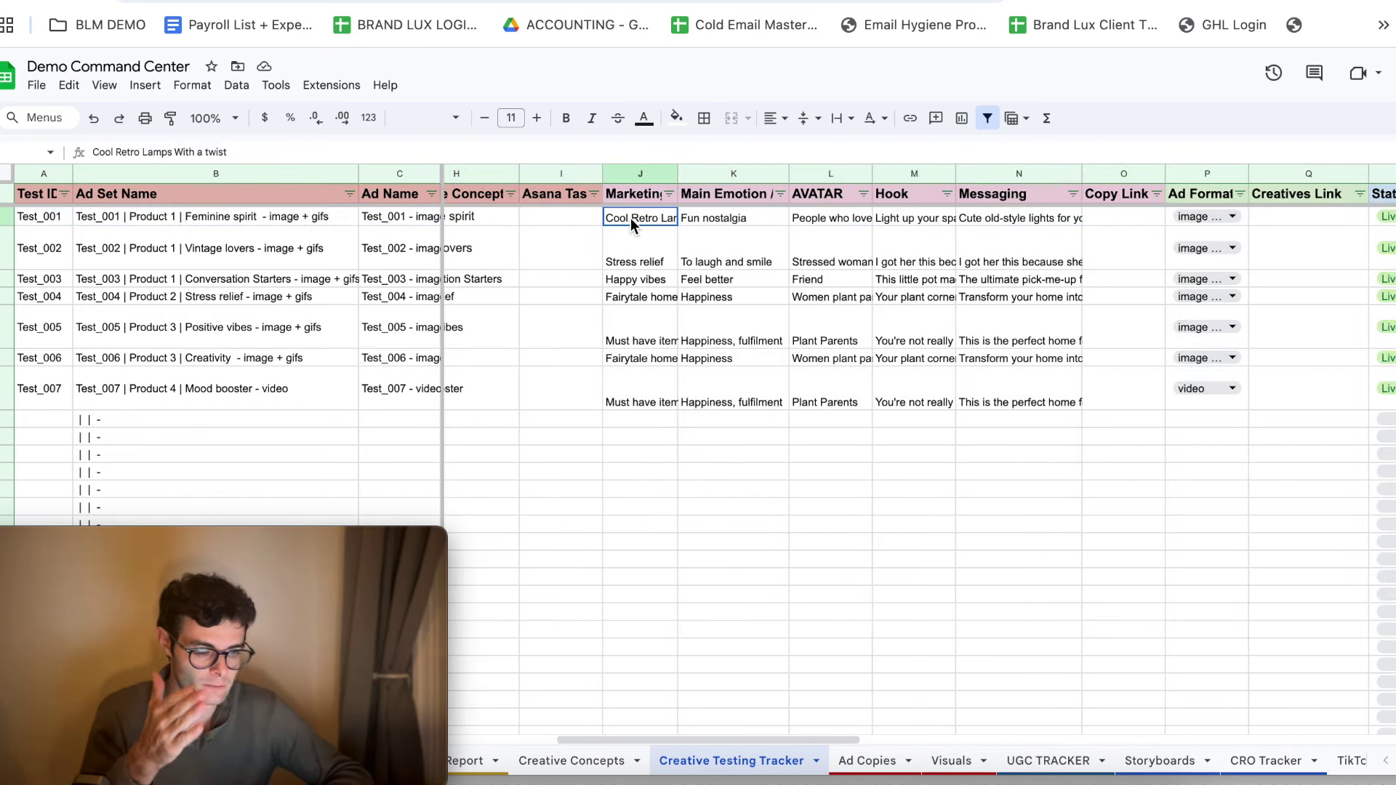
pyautogui.click(747, 216)
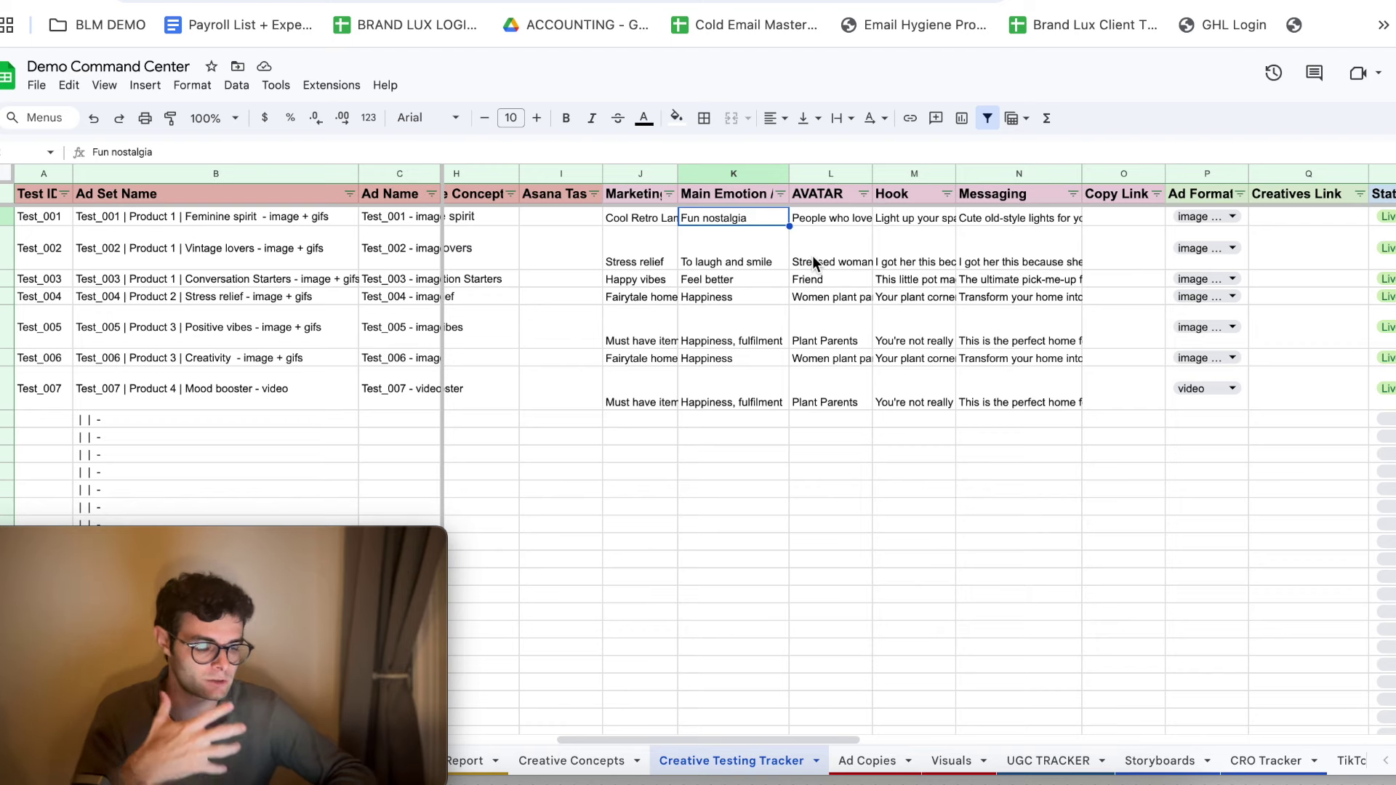
pyautogui.hscroll(5, 832, 214)
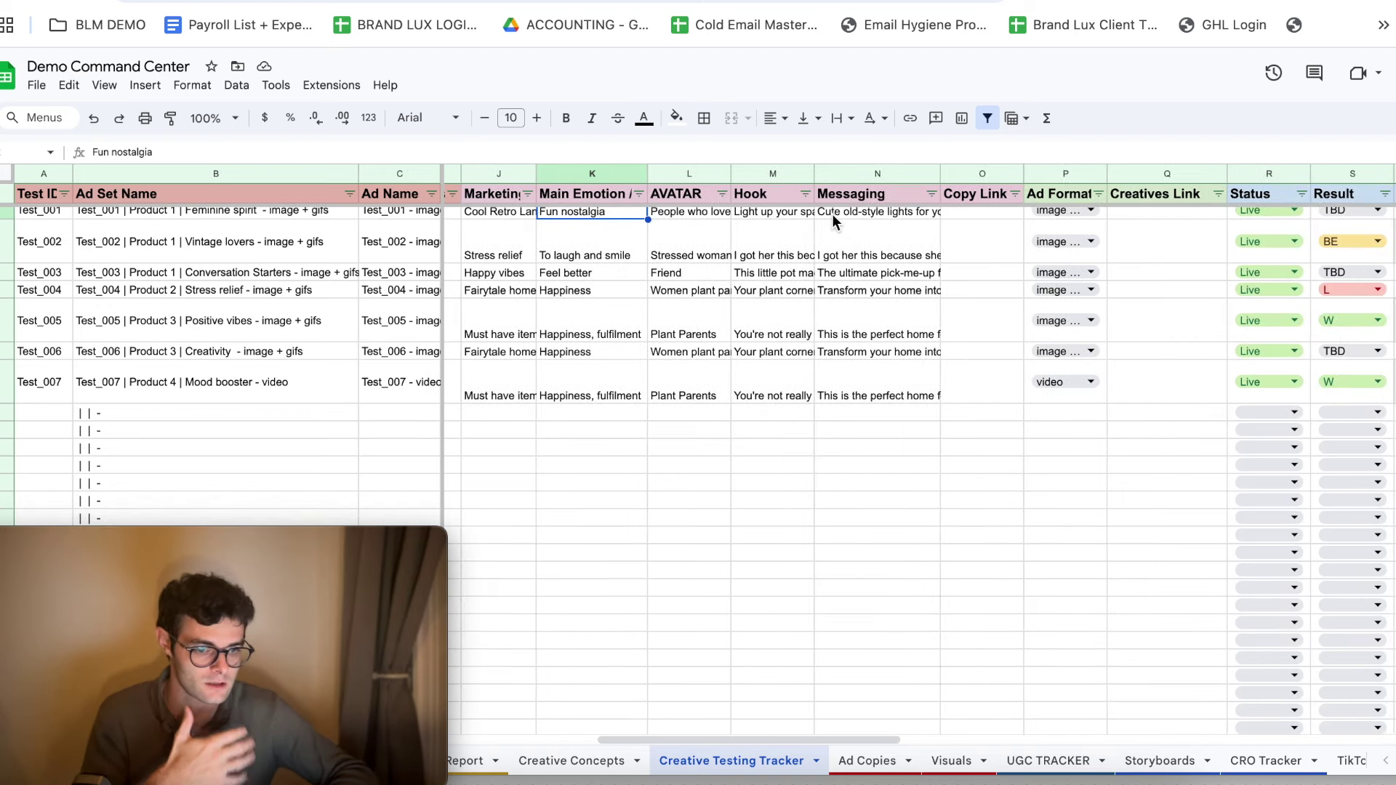
pyautogui.click(715, 216)
pyautogui.click(801, 216)
# Inspect the Copy Link and Creatives Link cells for Test_001.
pyautogui.hscroll(4, 801, 215)
pyautogui.hscroll(2, 801, 215)
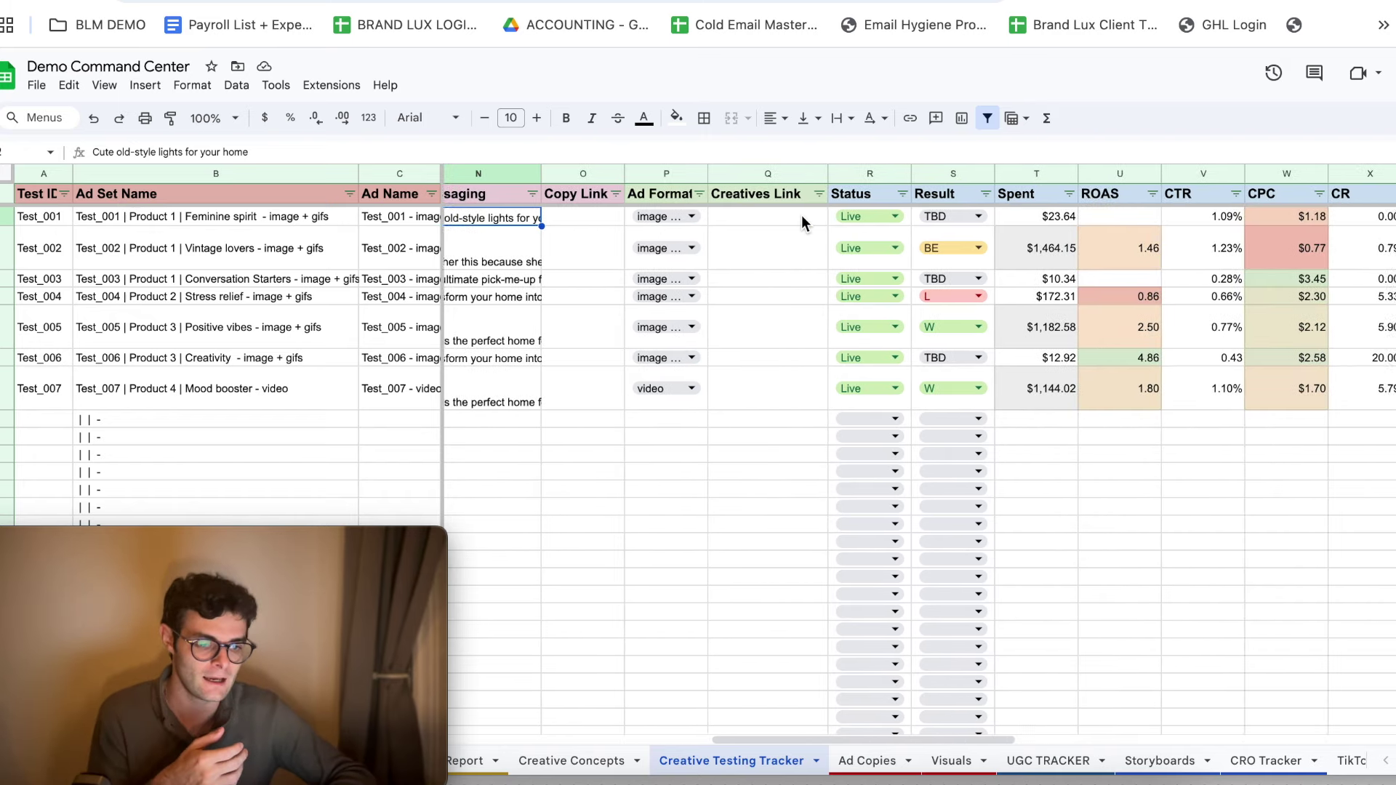
pyautogui.click(655, 221)
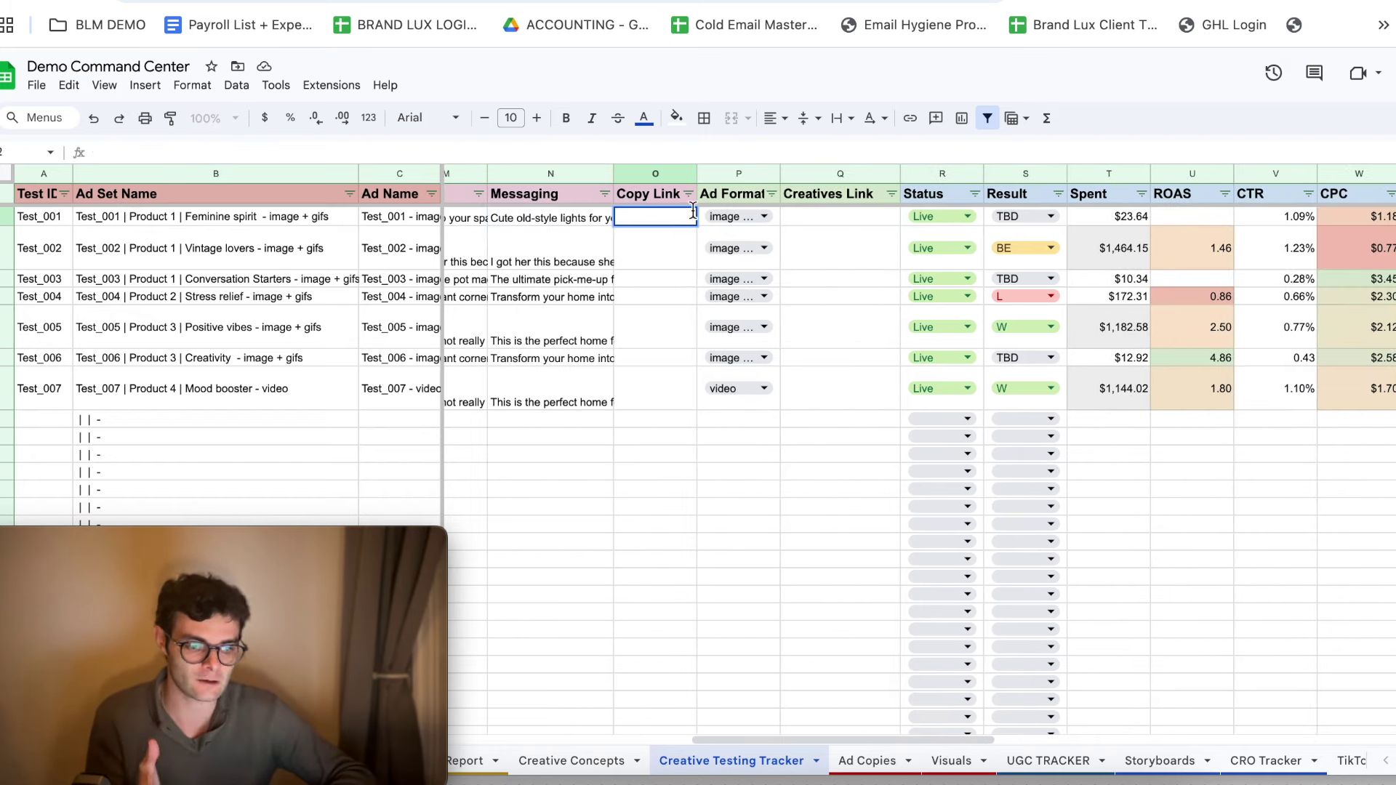
pyautogui.click(840, 212)
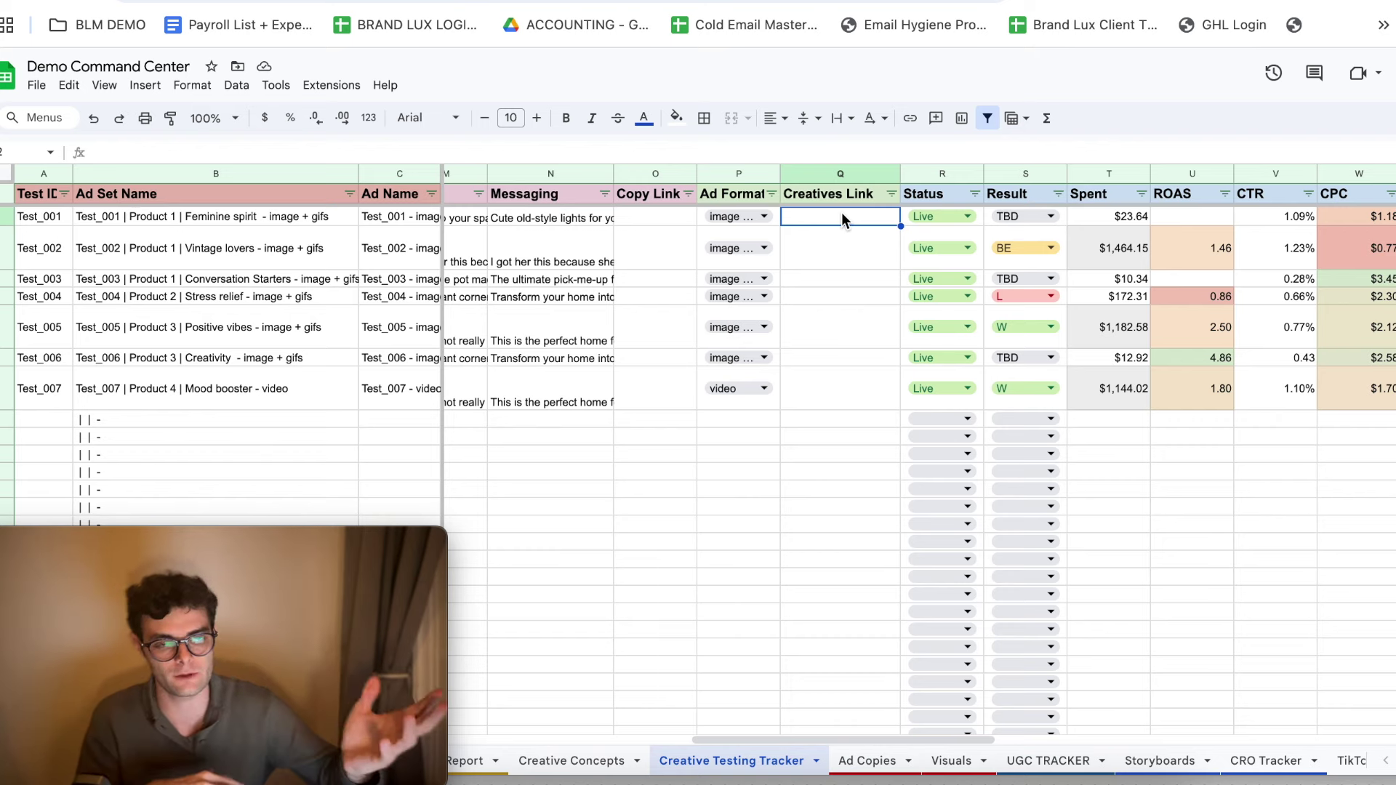
# View the available Result options for Test_001 and close the list without changing the value.
pyautogui.hscroll(5, 841, 213)
pyautogui.hscroll(6, 841, 218)
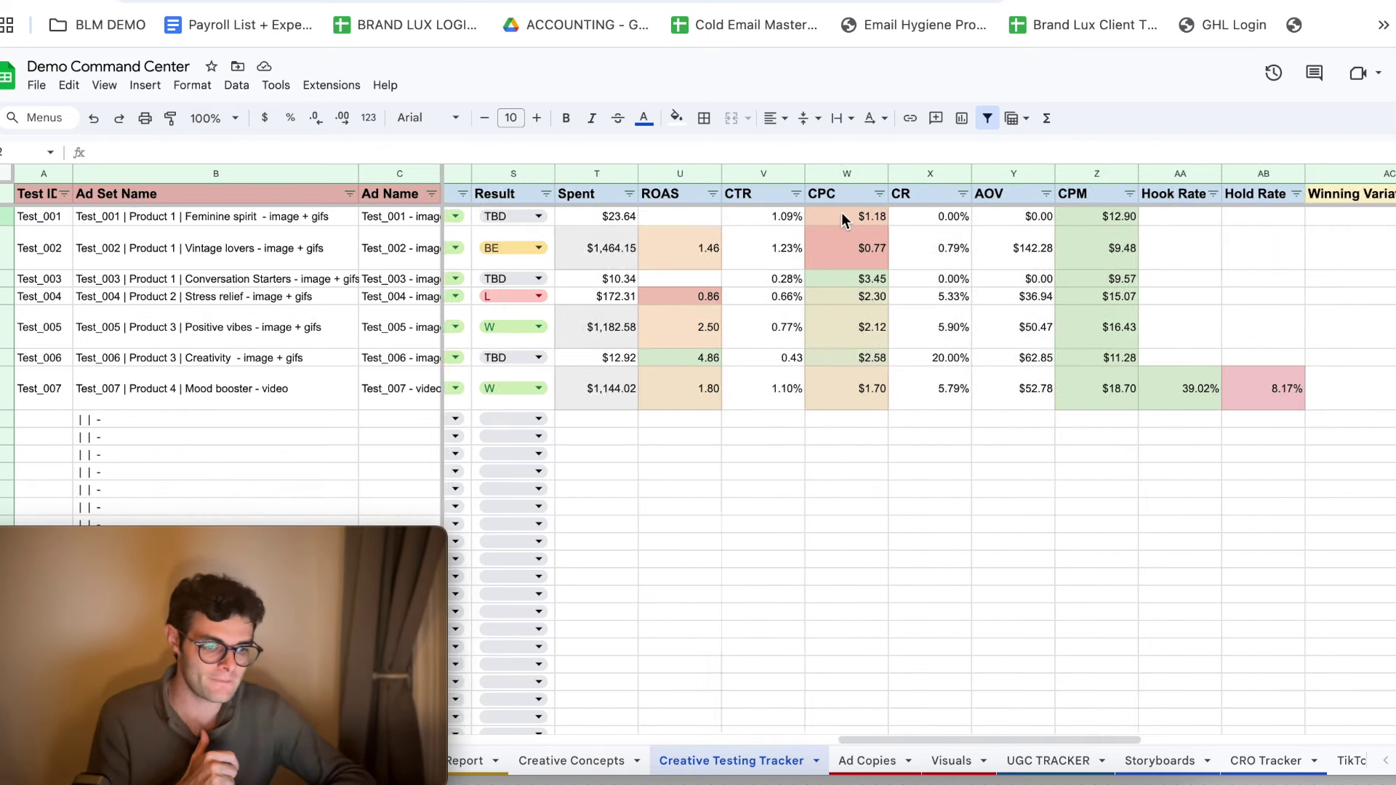
pyautogui.click(513, 221)
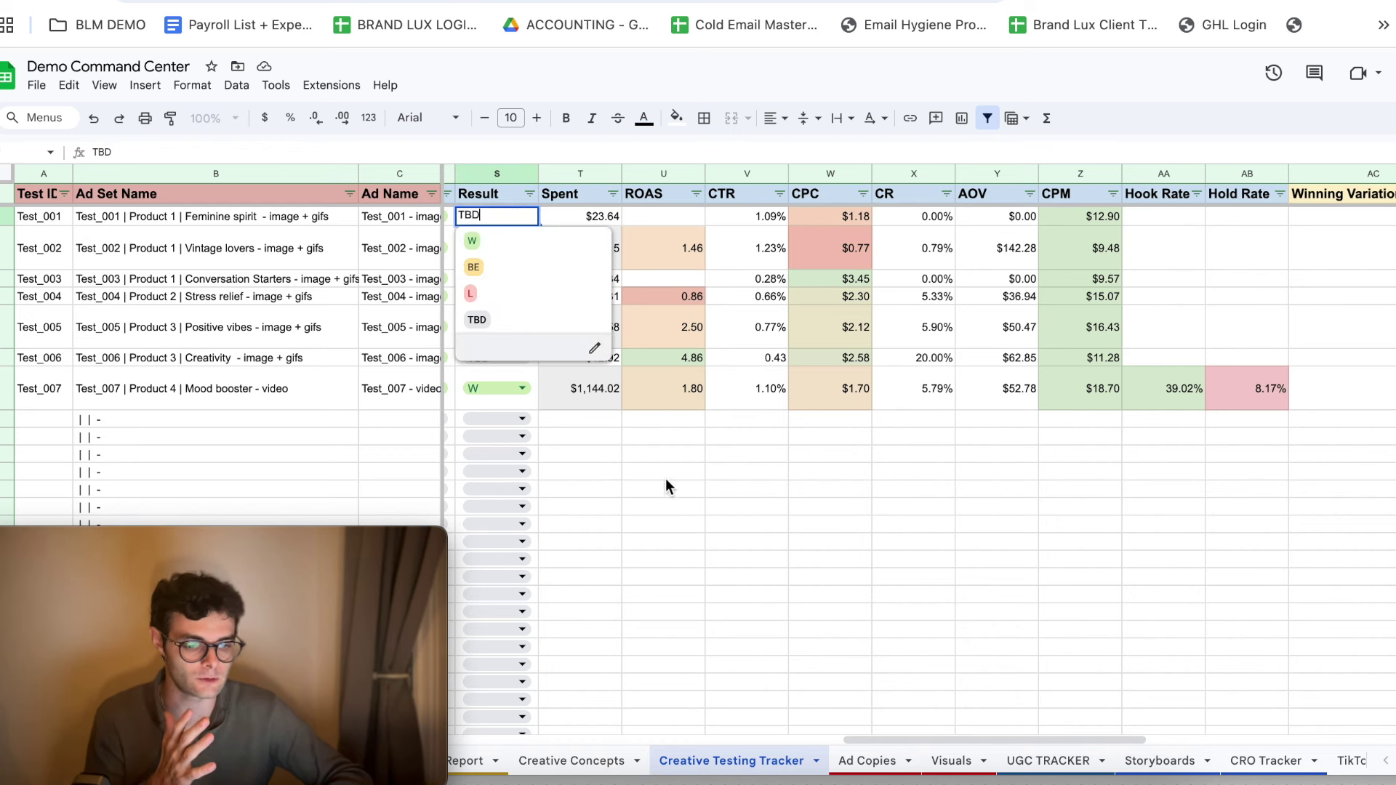
pyautogui.click(772, 565)
# Inspect Test_001's Spent and ROAS cells, and highlight the CPC values from Test_001 through Test_006.
pyautogui.click(585, 216)
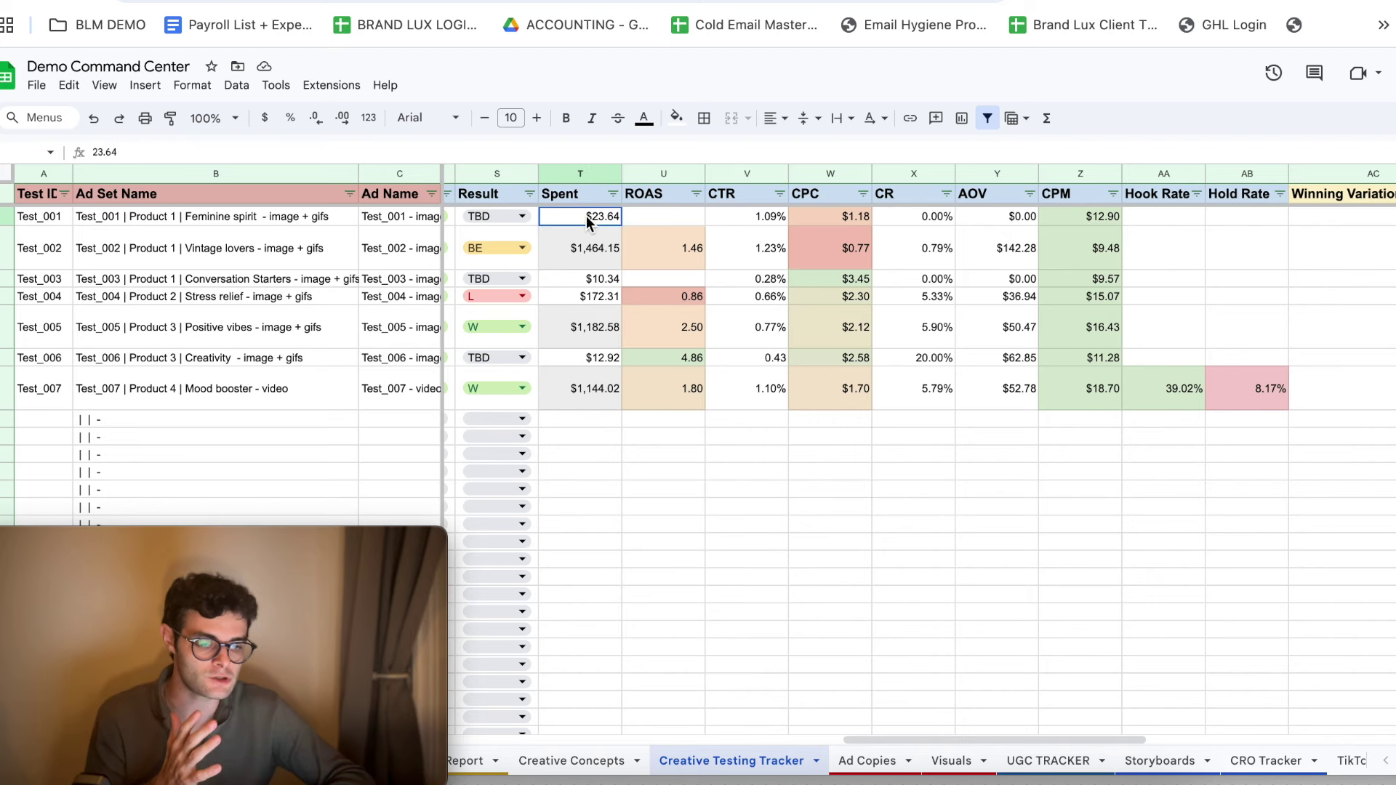
pyautogui.click(657, 216)
pyautogui.moveTo(814, 218); pyautogui.dragTo(838, 365)
pyautogui.hscroll(5, 1106, 330)
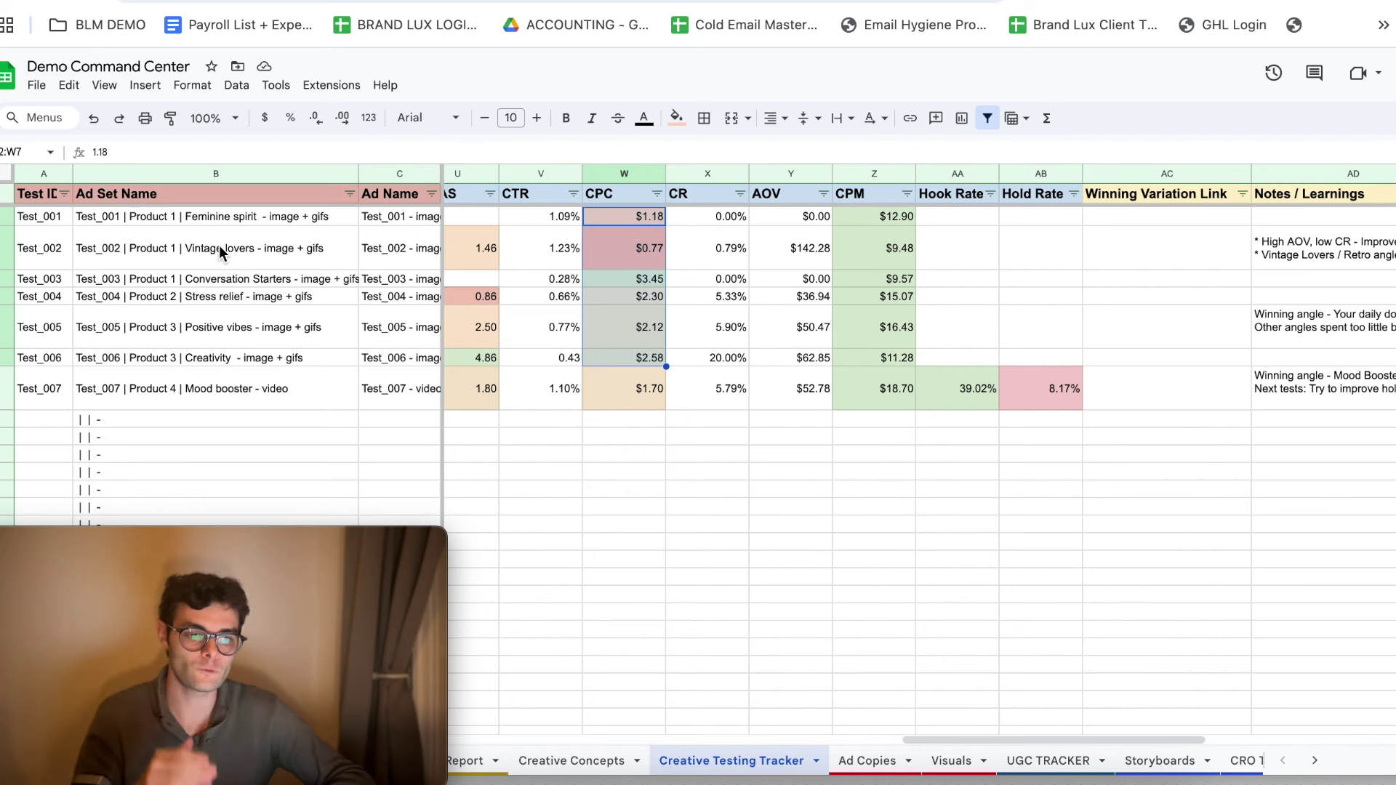
# Look over the Notes / Learnings and Next Tests columns and the charts, and select Test_002's Notes / Learnings cell.
pyautogui.hscroll(10, 898, 249)
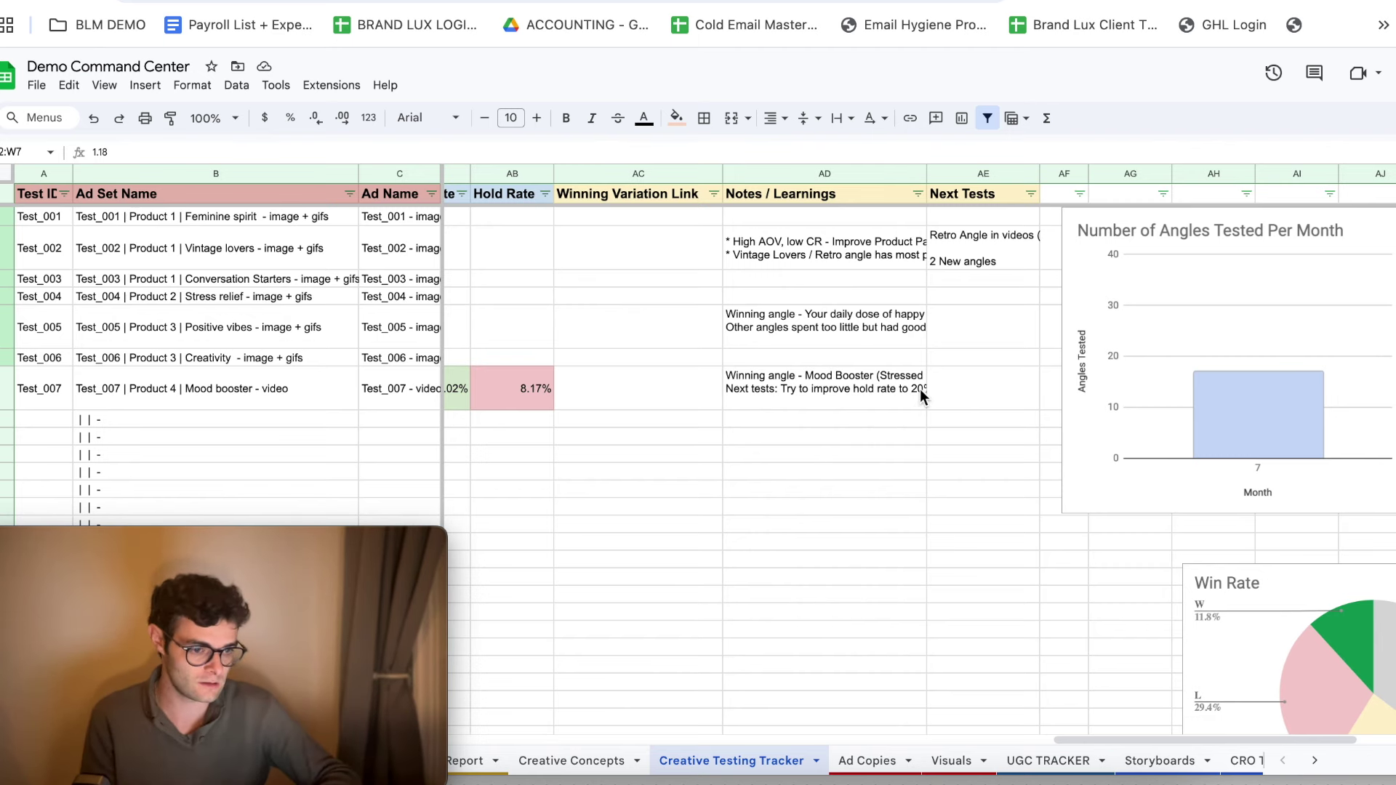
pyautogui.hscroll(3, 919, 390)
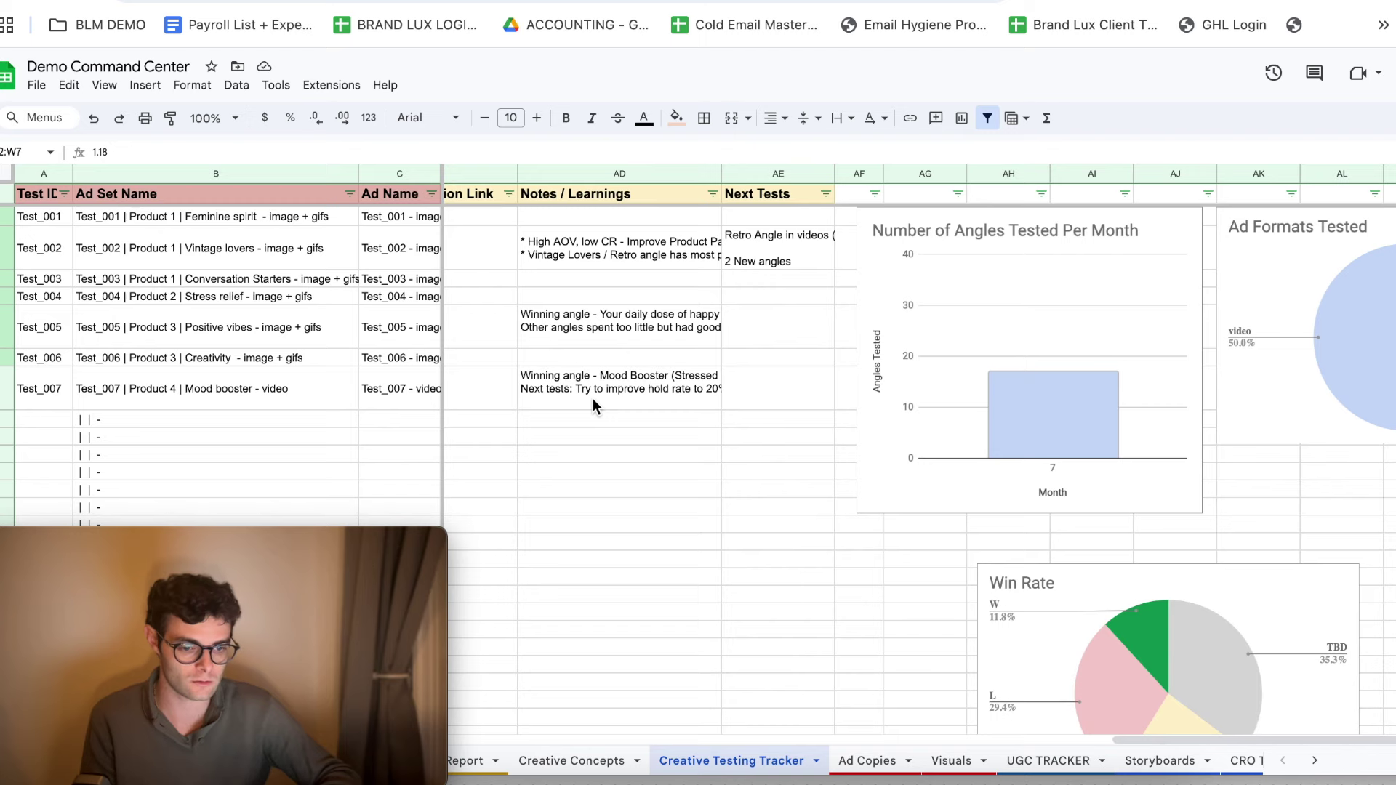
pyautogui.hscroll(-5, 592, 399)
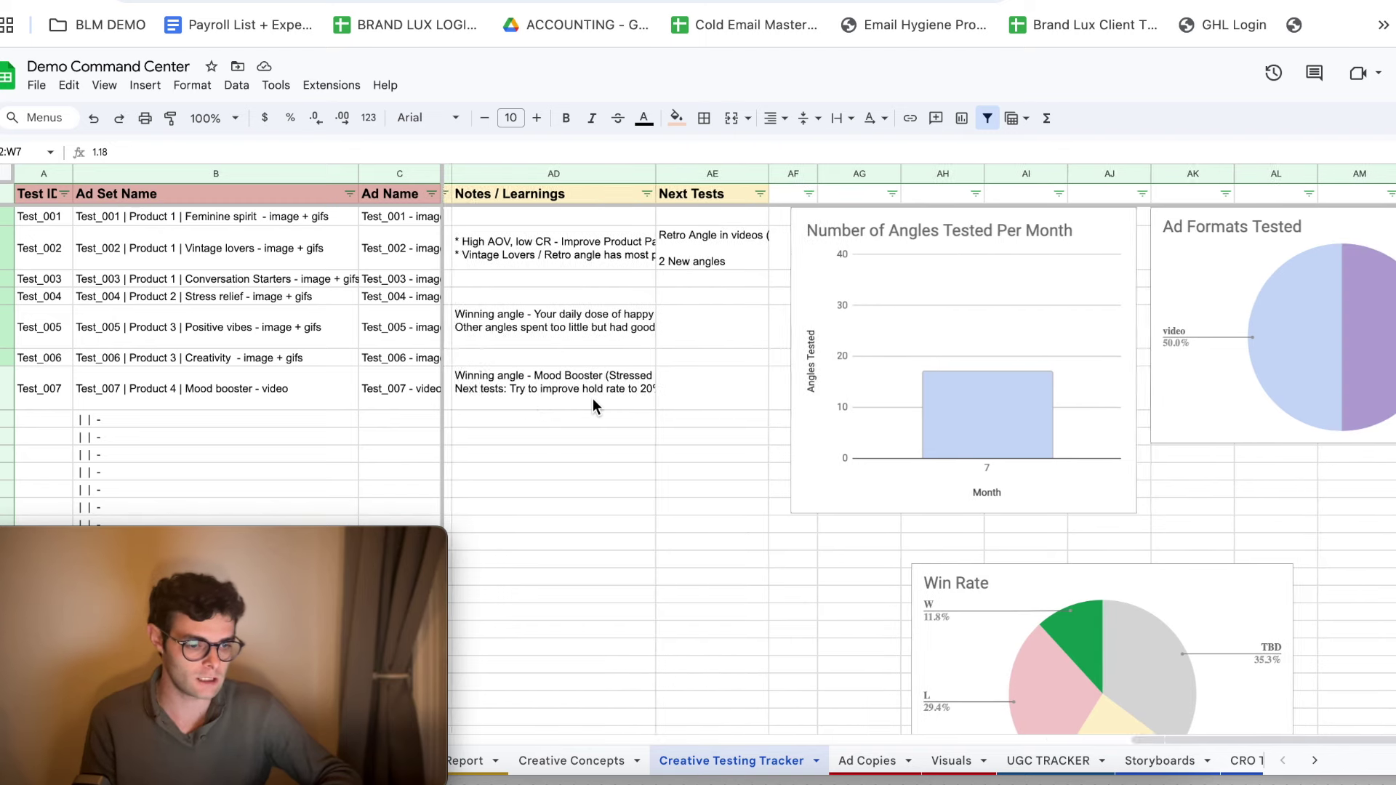
pyautogui.hscroll(5, 592, 398)
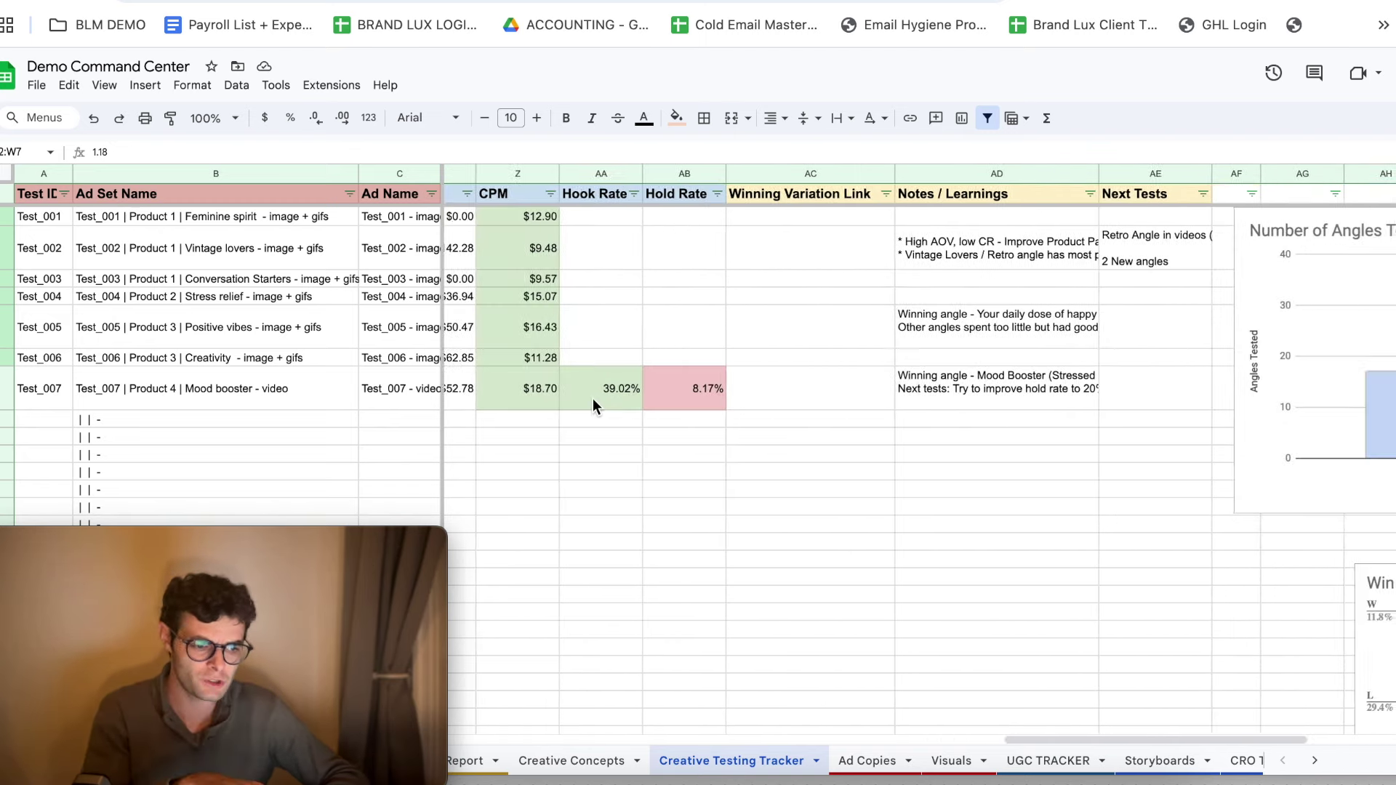
pyautogui.click(805, 253)
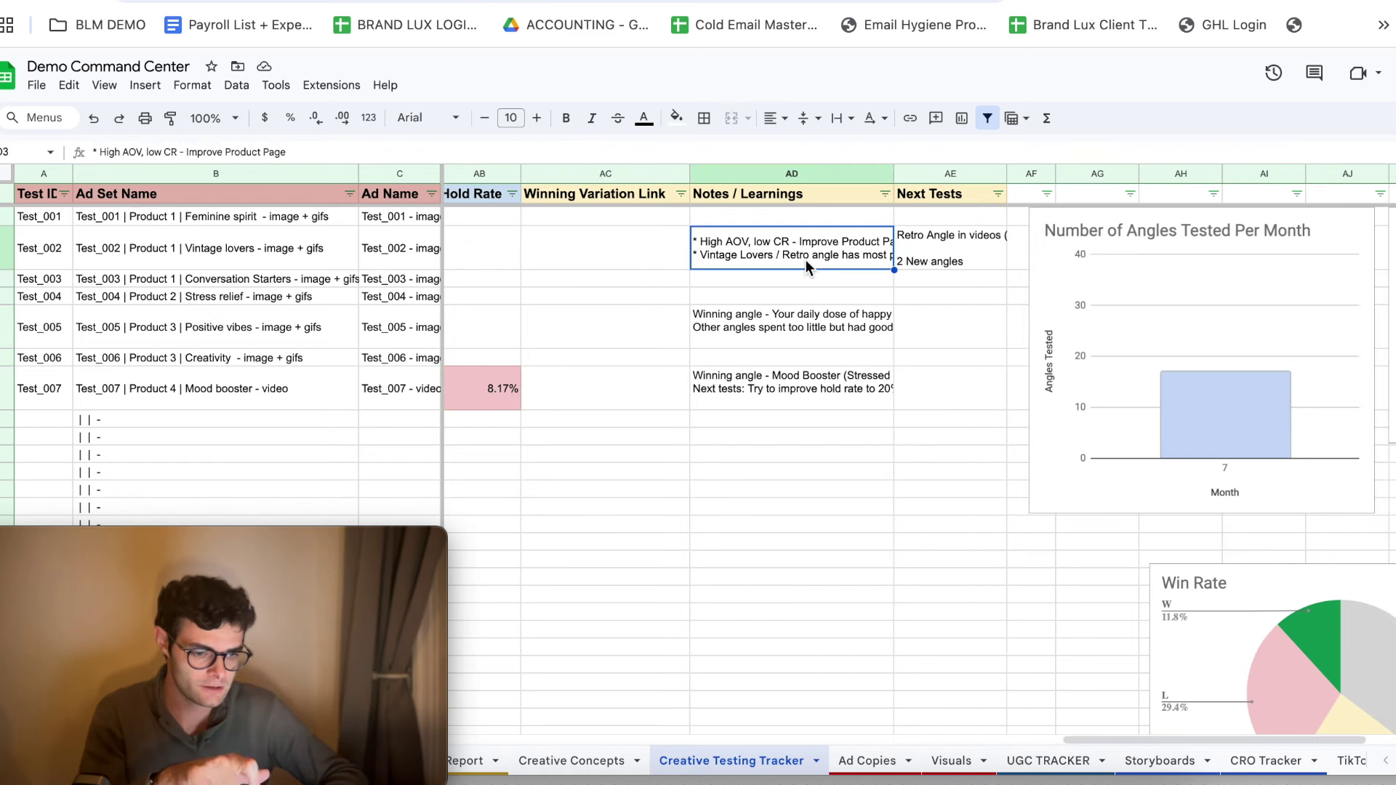
# Inspect Test_005's Notes / Learnings cell, the Next Tests column, and Test_002's row and Next Tests cell.
pyautogui.click(798, 316)
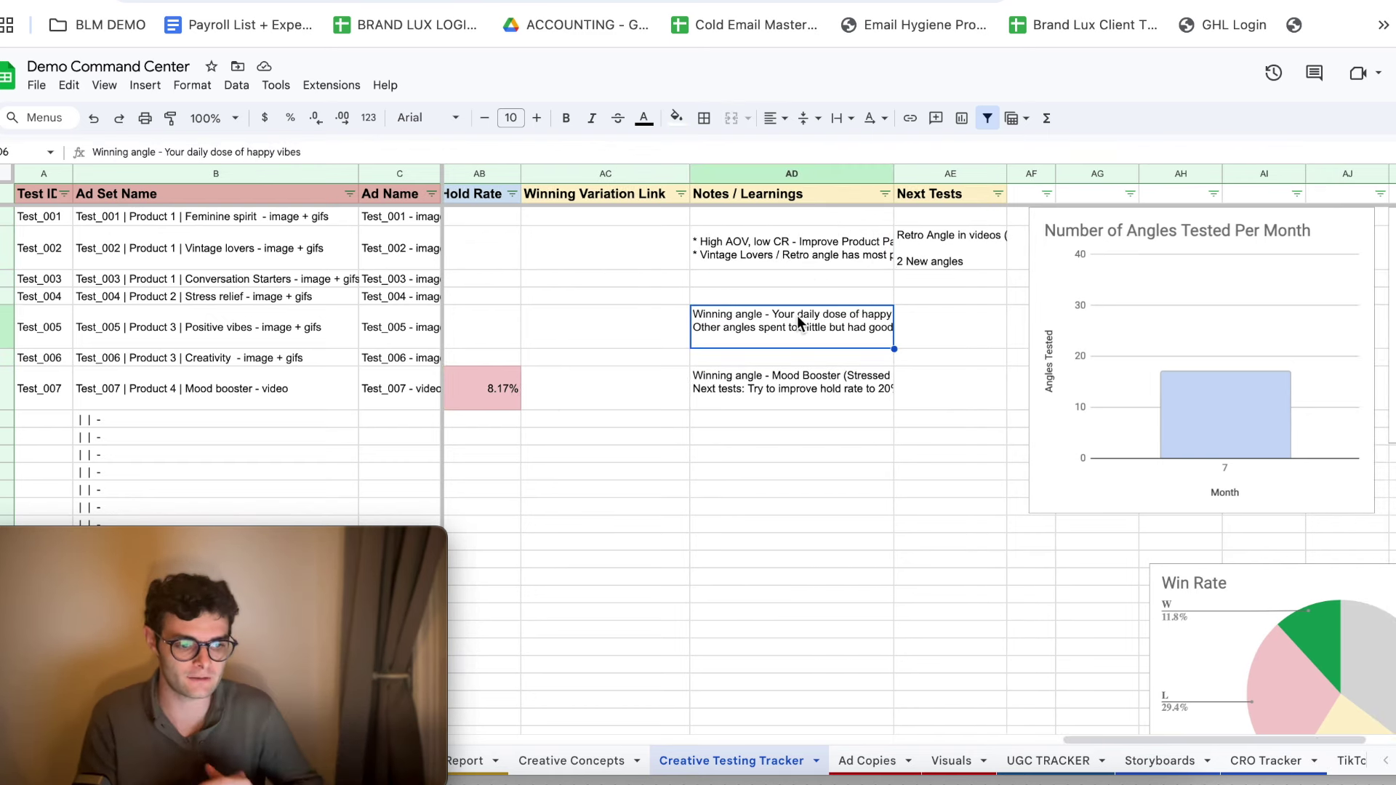
pyautogui.click(952, 173)
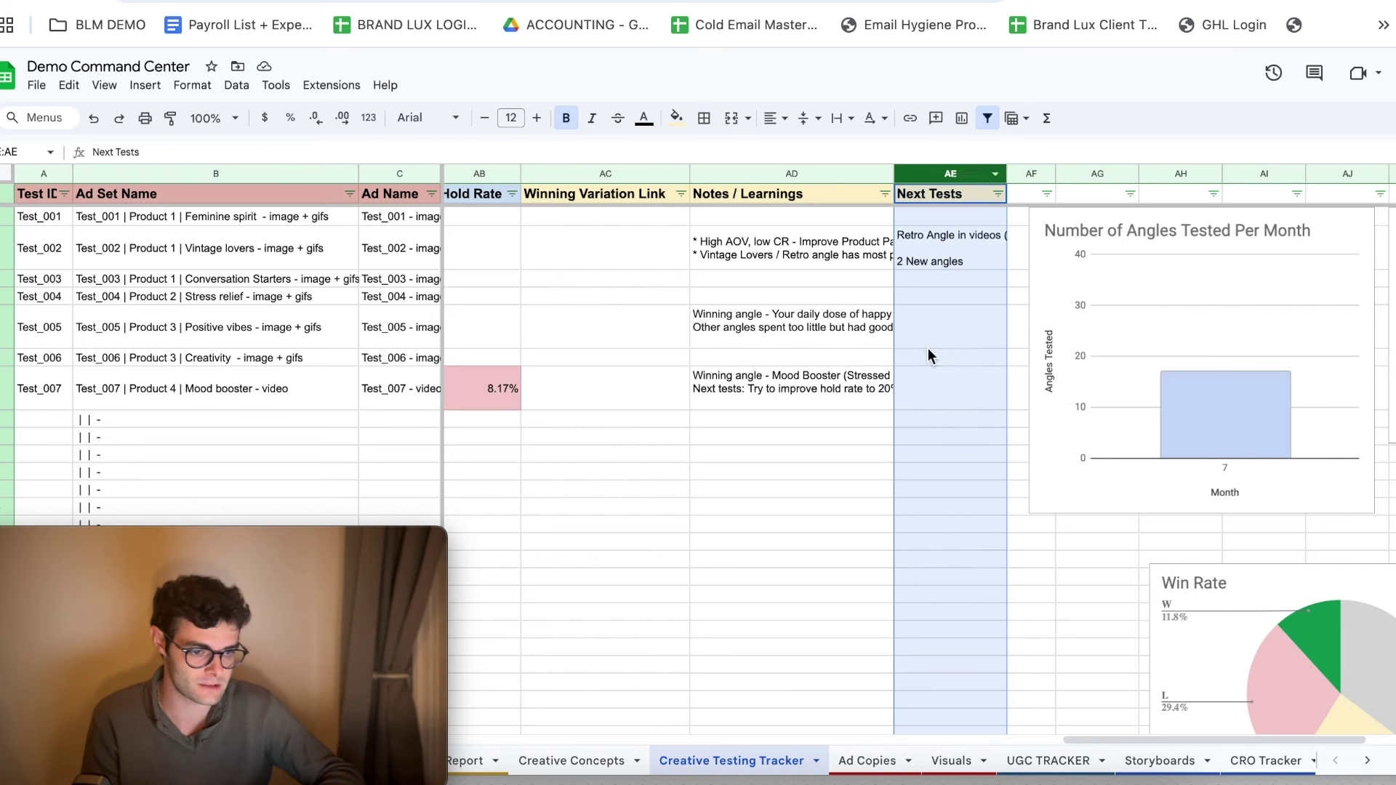
pyautogui.click(931, 244)
pyautogui.click(6, 247)
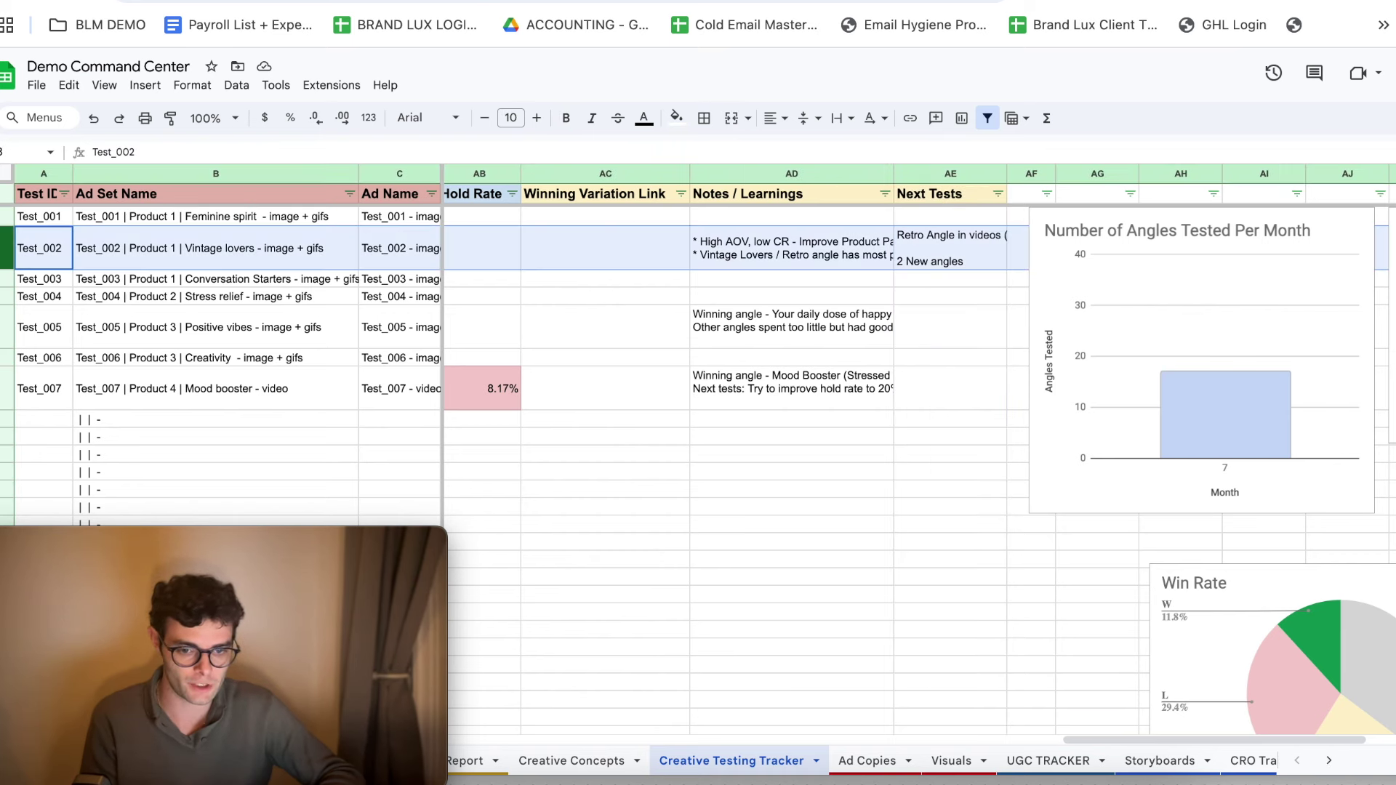
pyautogui.click(927, 260)
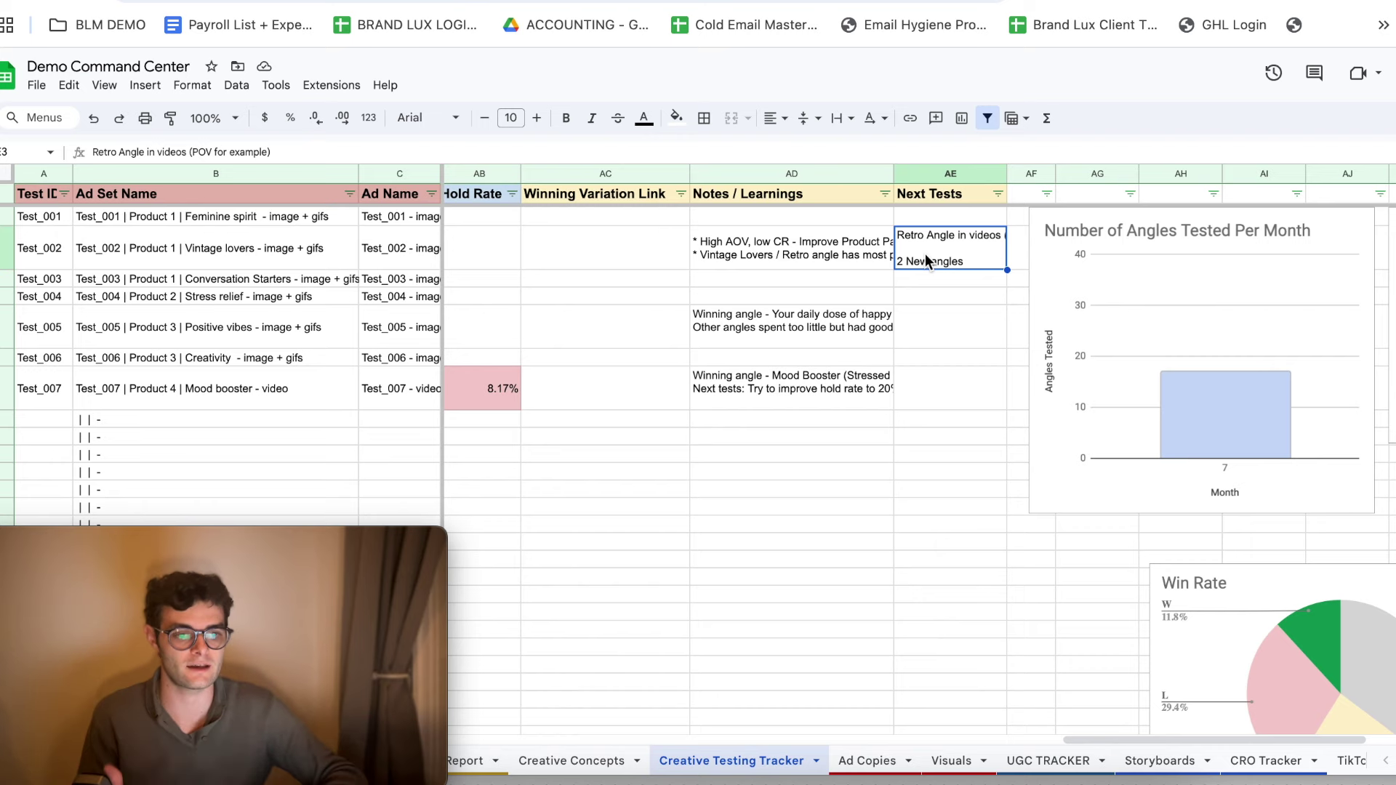
# Look over the Number of Angles Tested, Ad Formats Tested and Win Rate charts, and select the Win Rate chart.
pyautogui.hscroll(5, 926, 260)
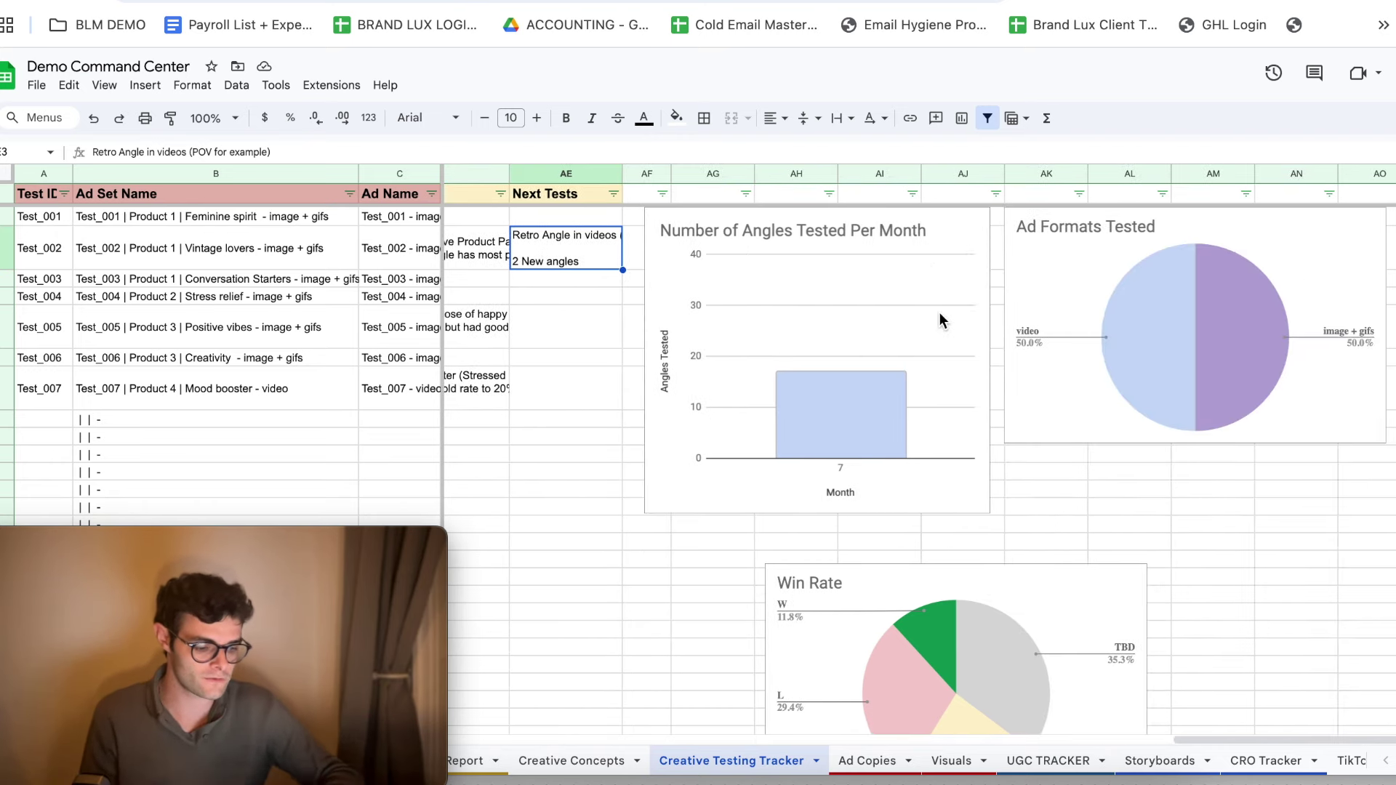
pyautogui.hotkey('ctrl', '-')
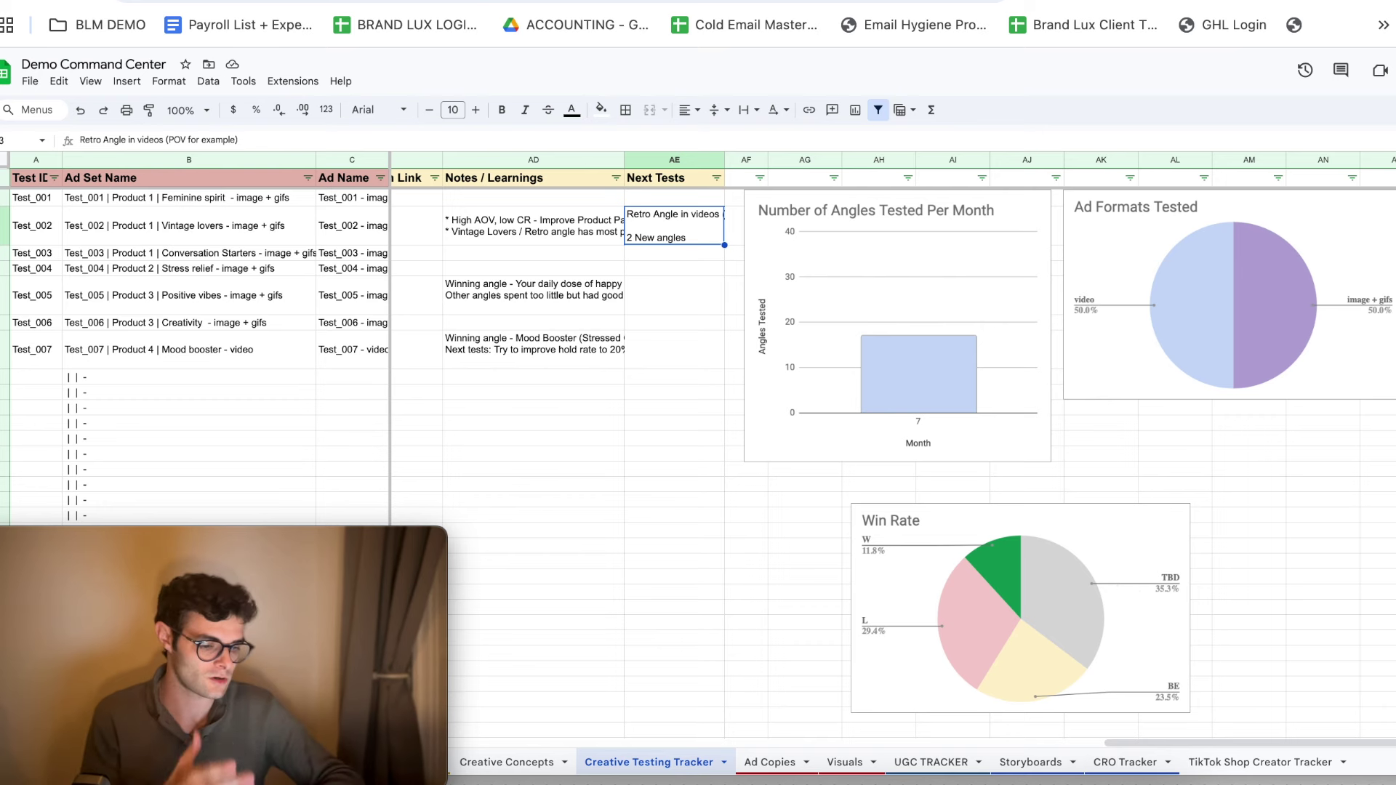
pyautogui.click(1014, 567)
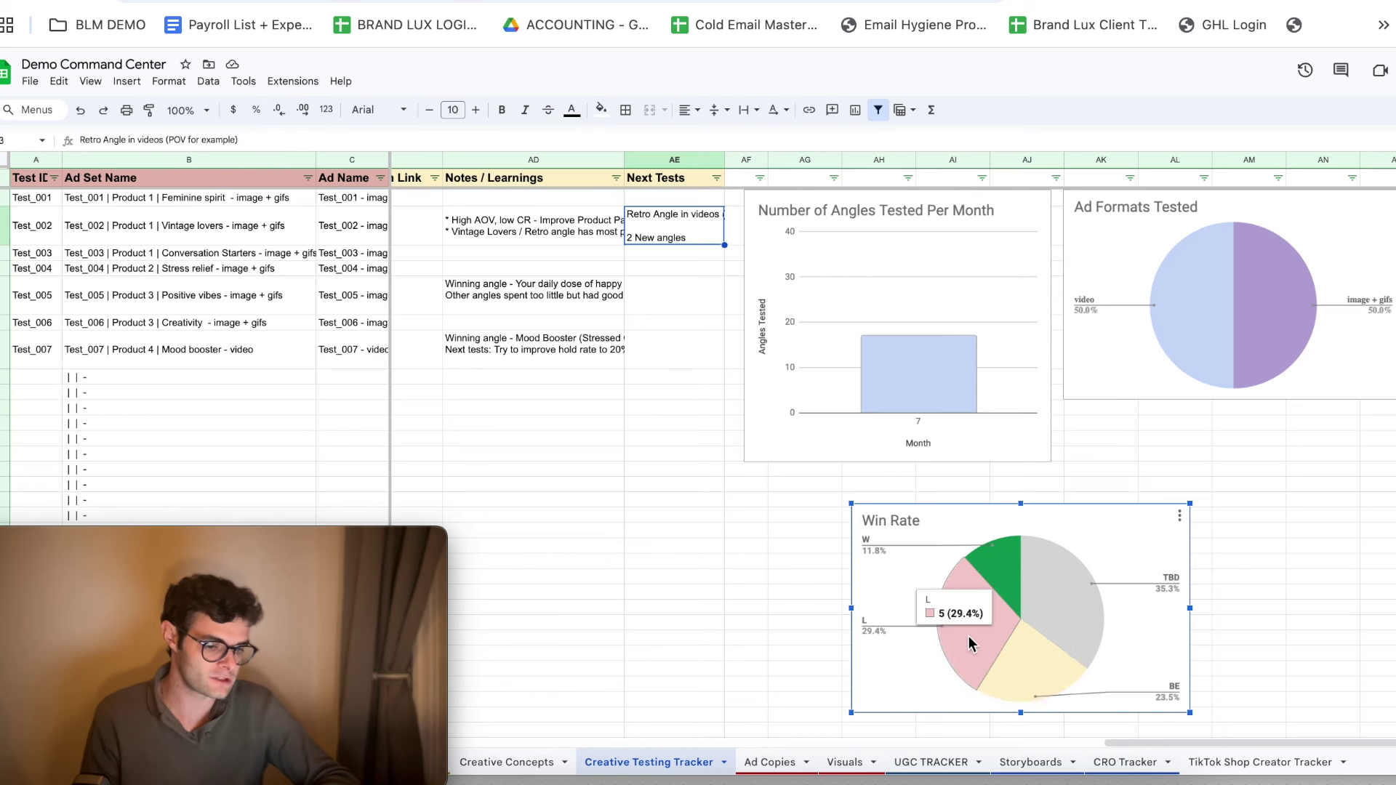
pyautogui.moveTo(1053, 704)
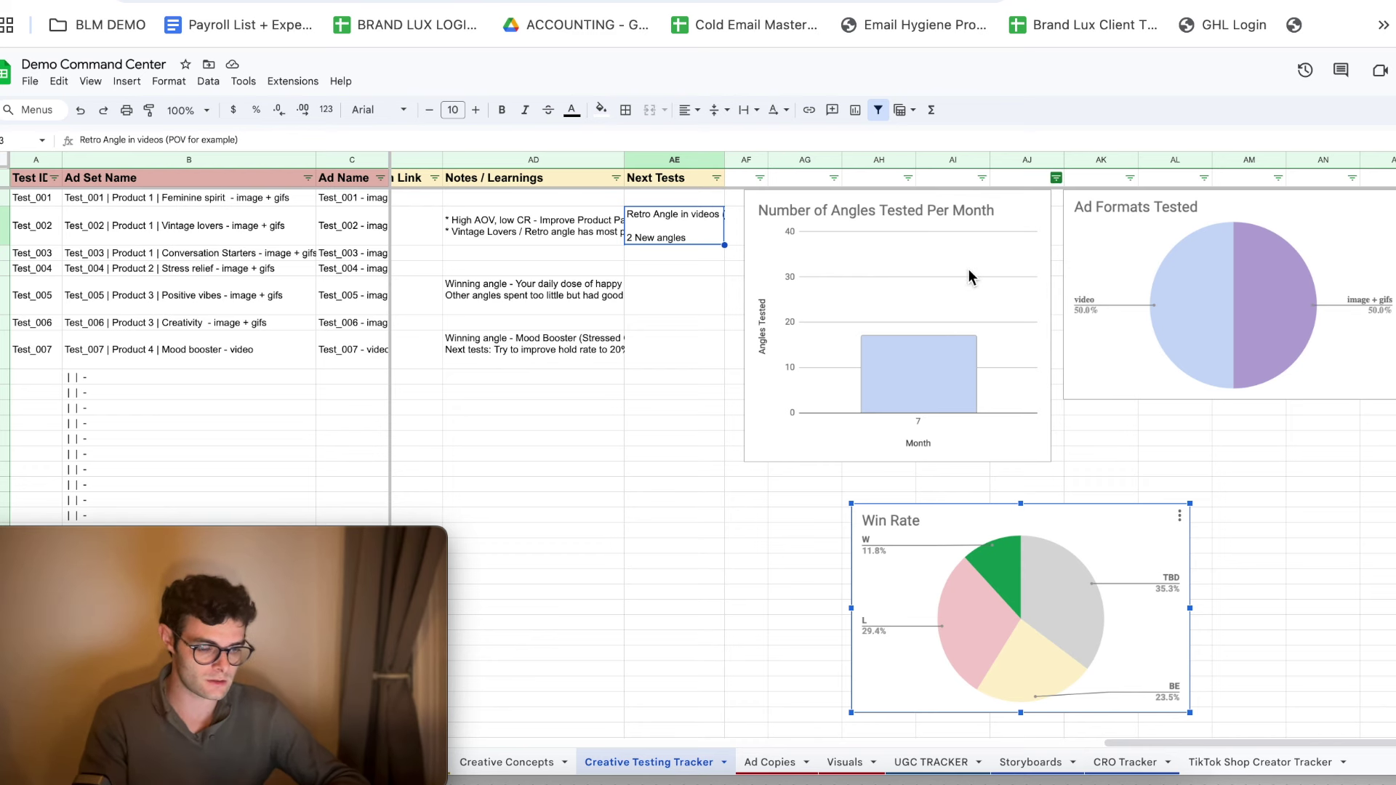
# Show the Ad Copies sheet and read the full text of the first Black Friday ad copy under Most Aware, leaving it unchanged.
pyautogui.click(775, 764)
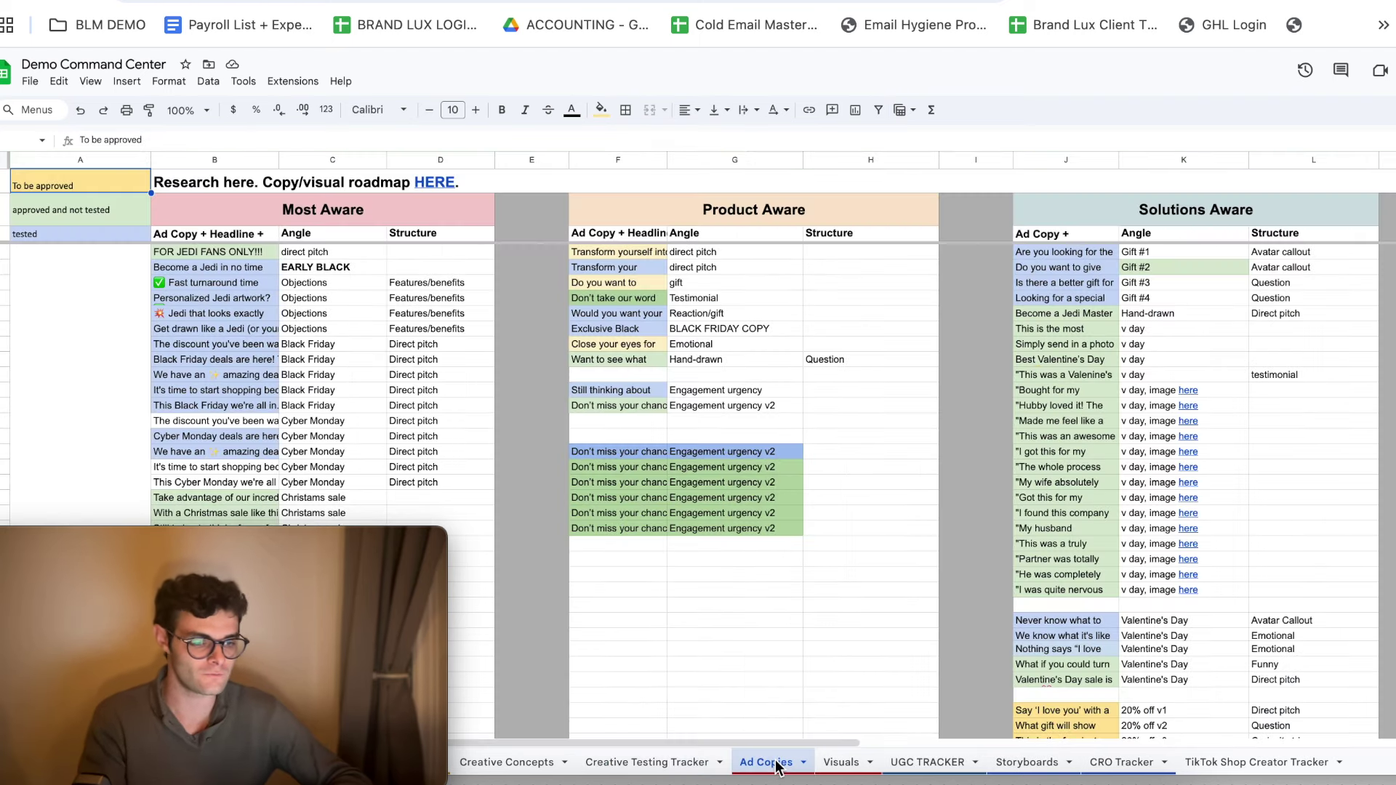
pyautogui.doubleClick(217, 346)
pyautogui.moveTo(156, 342); pyautogui.dragTo(379, 472)
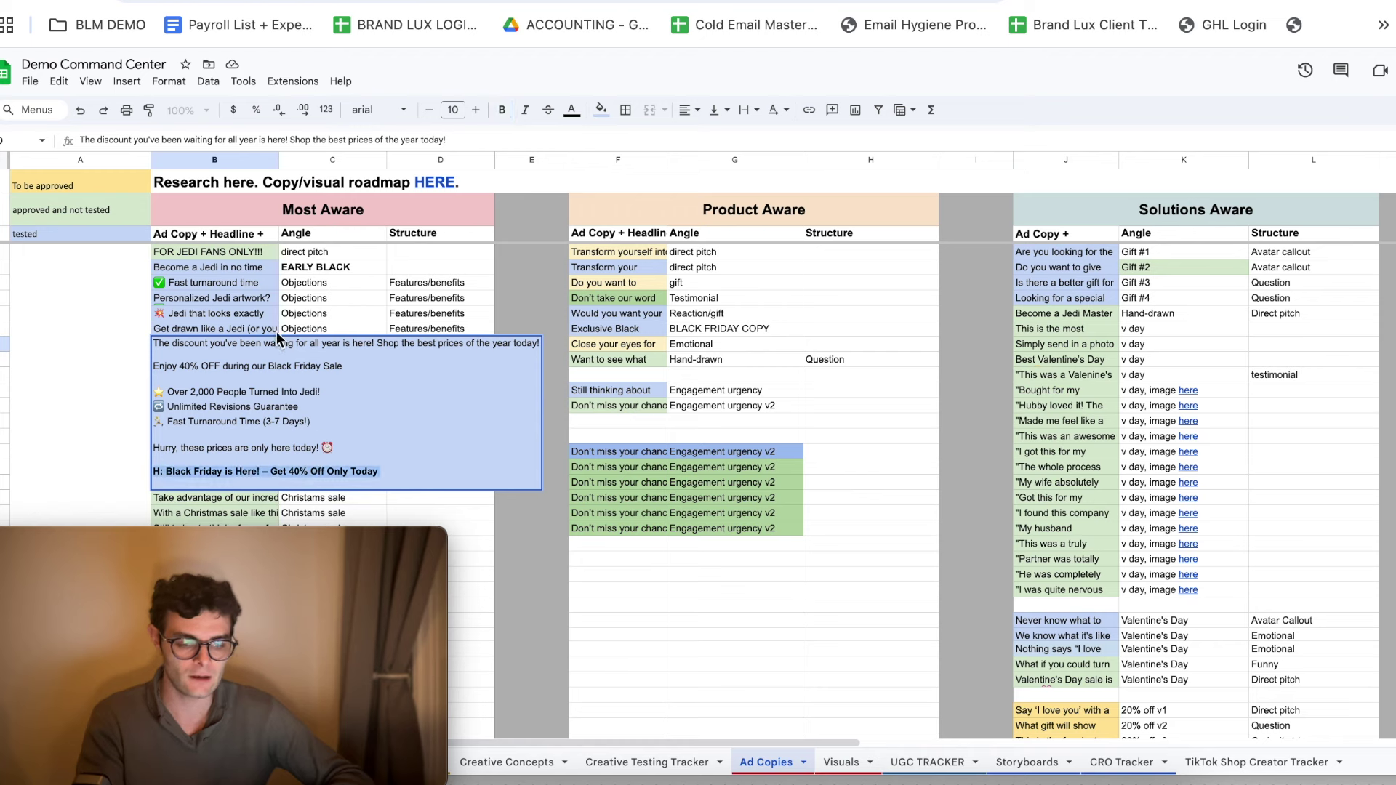
pyautogui.click(246, 285)
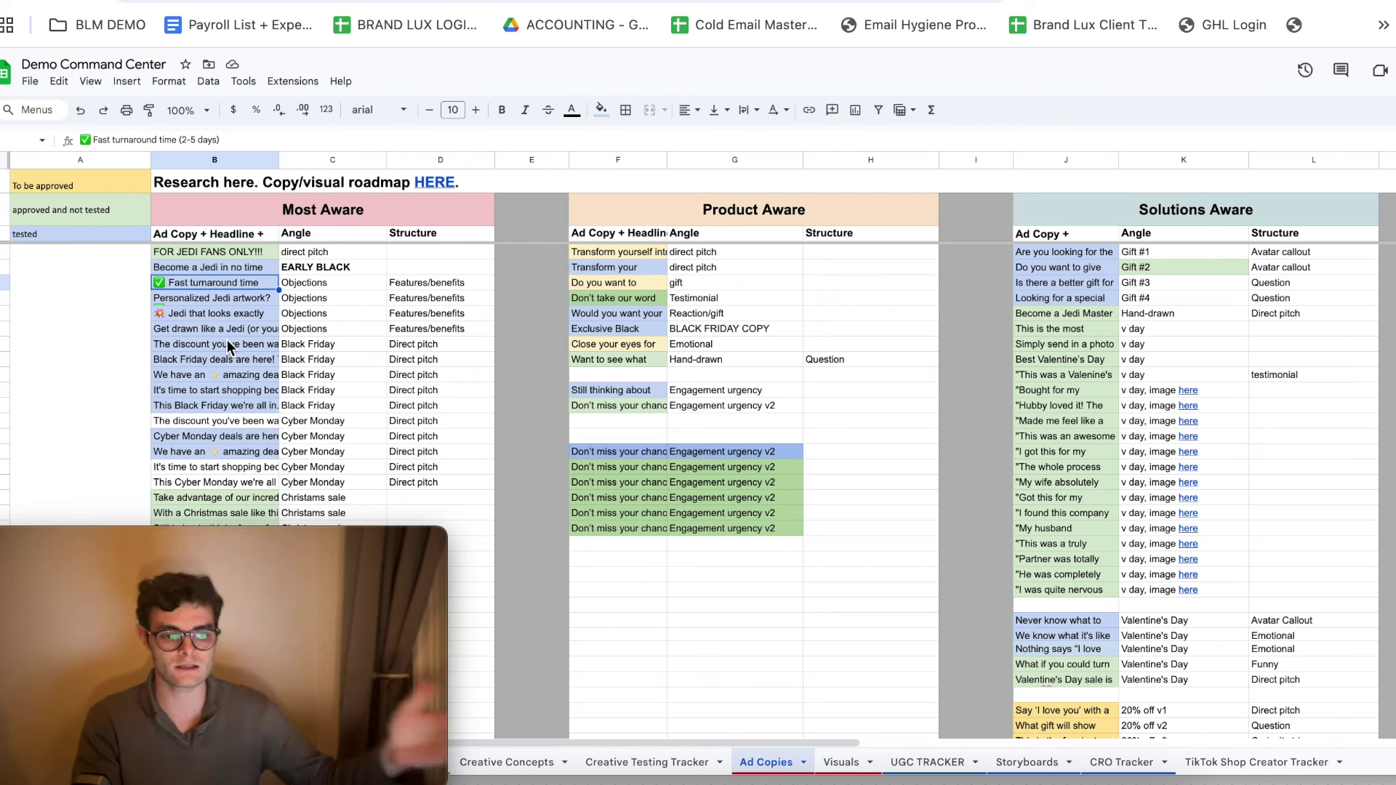
pyautogui.scroll(-5, 227, 365)
pyautogui.scroll(5, 228, 365)
# Review the awareness-stage sections from Most Aware through Completely Unaware and the Most Aware ad copies below.
pyautogui.click(325, 208)
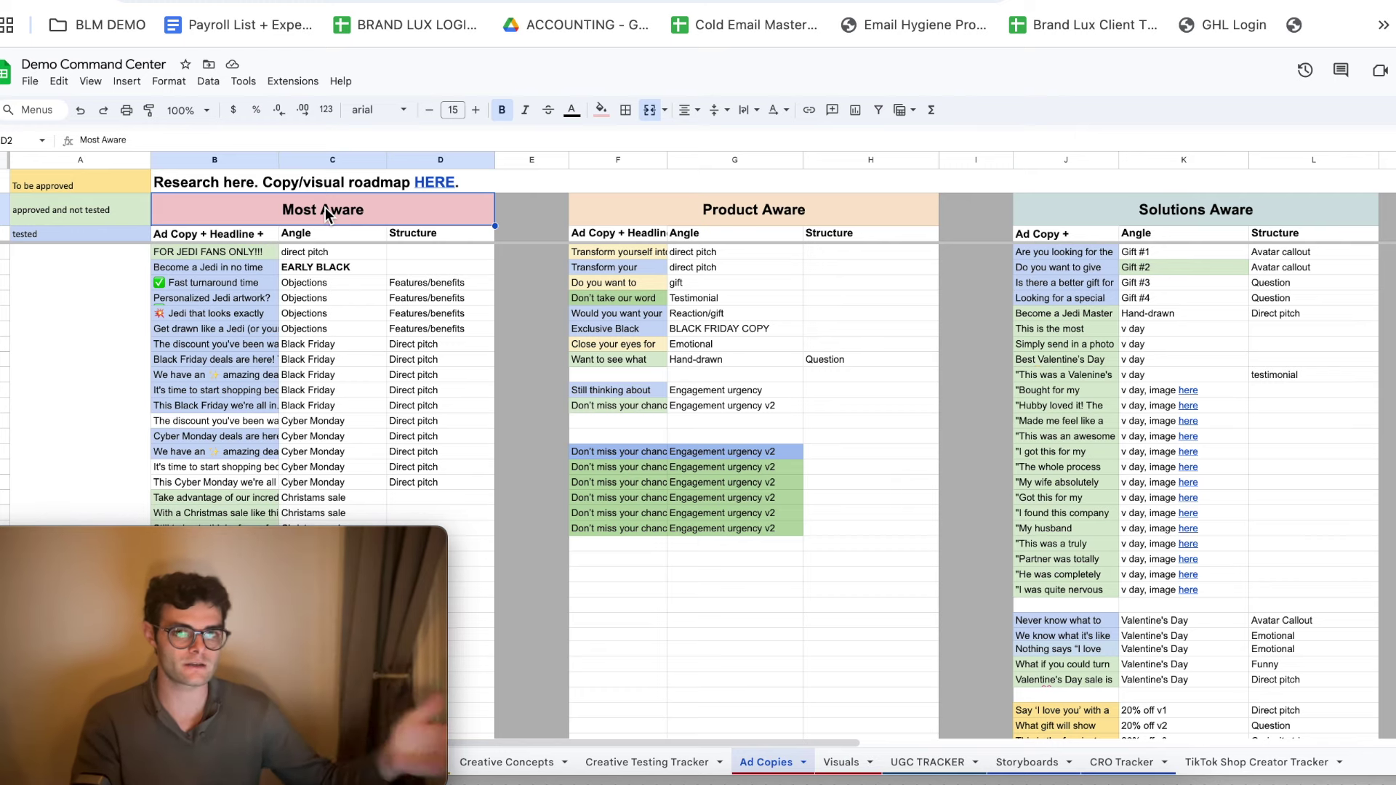
pyautogui.hscroll(3, 356, 396)
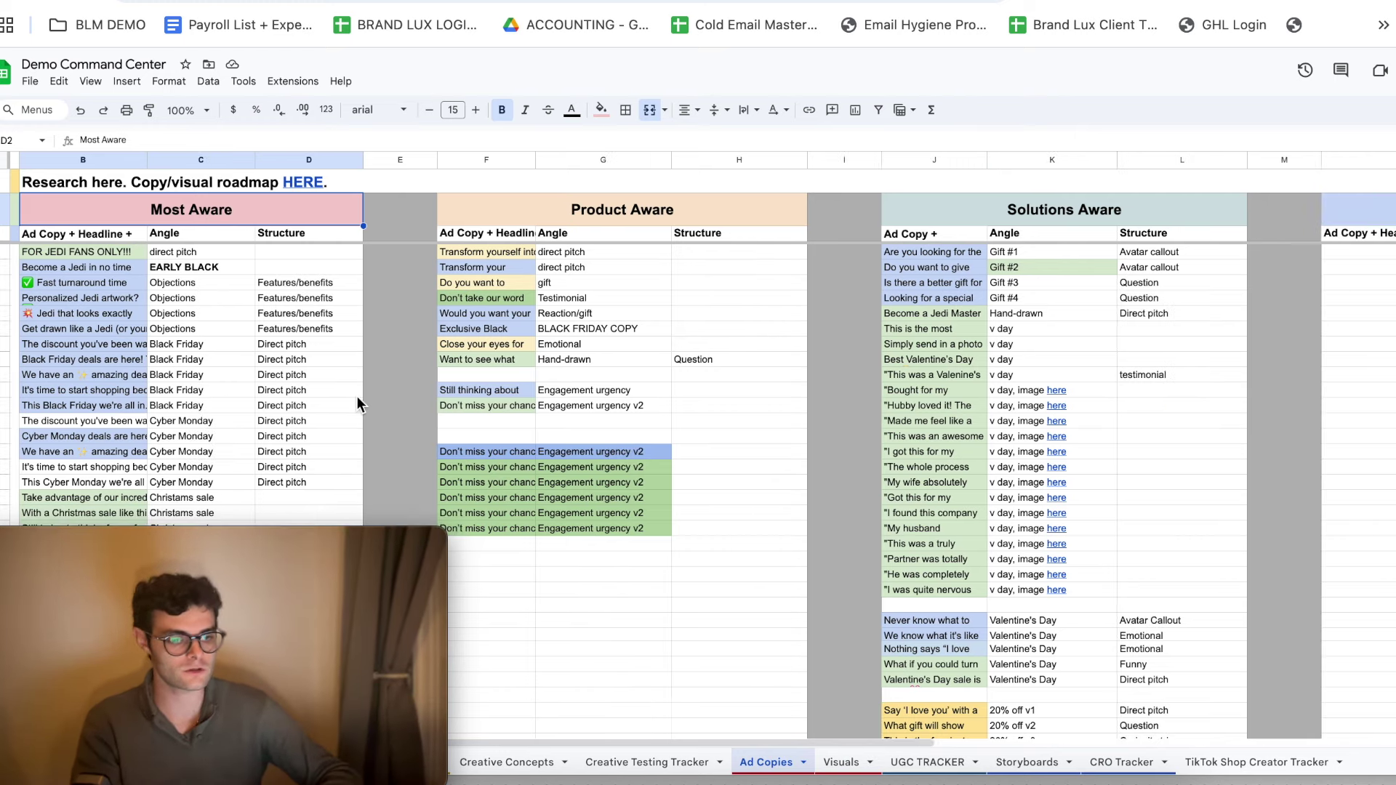
pyautogui.hscroll(12, 588, 270)
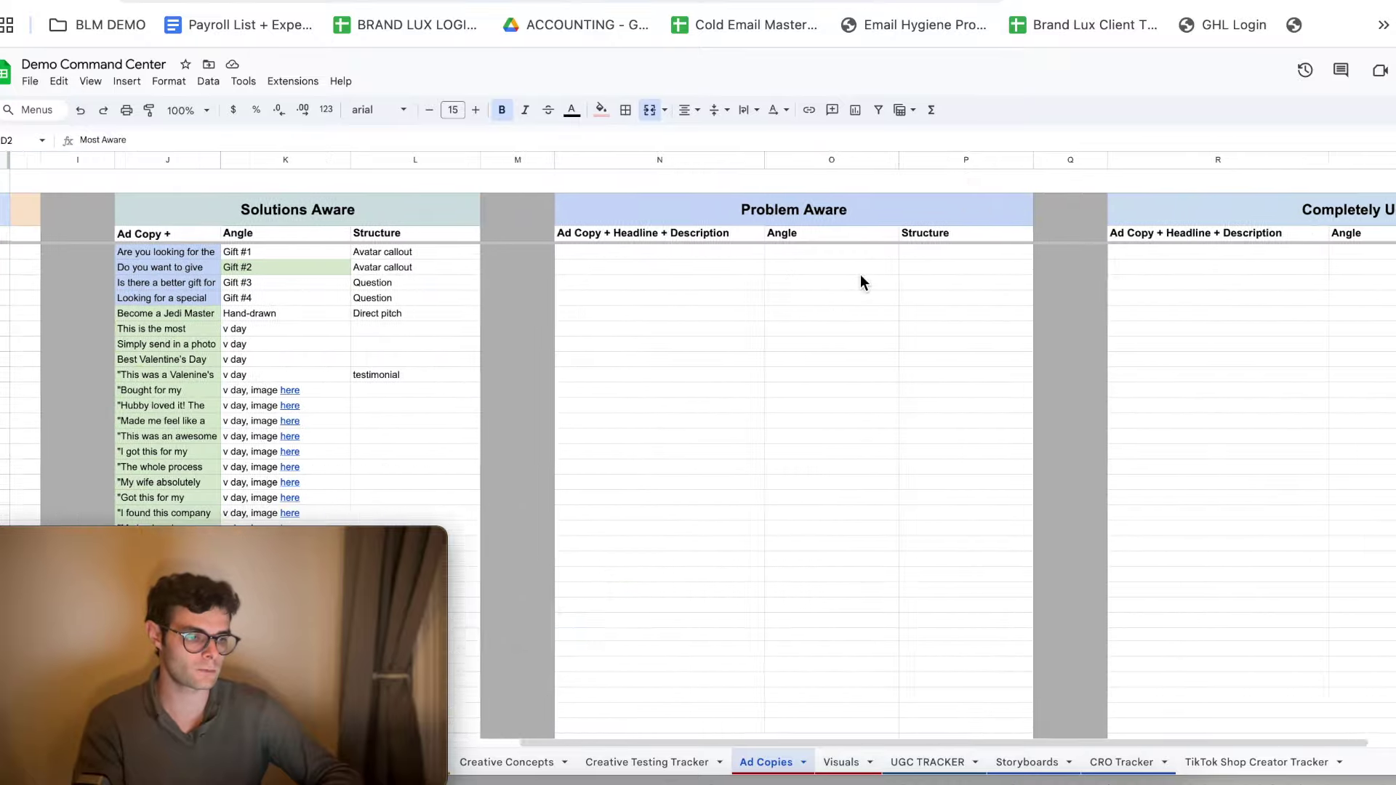
pyautogui.hscroll(-15, 808, 405)
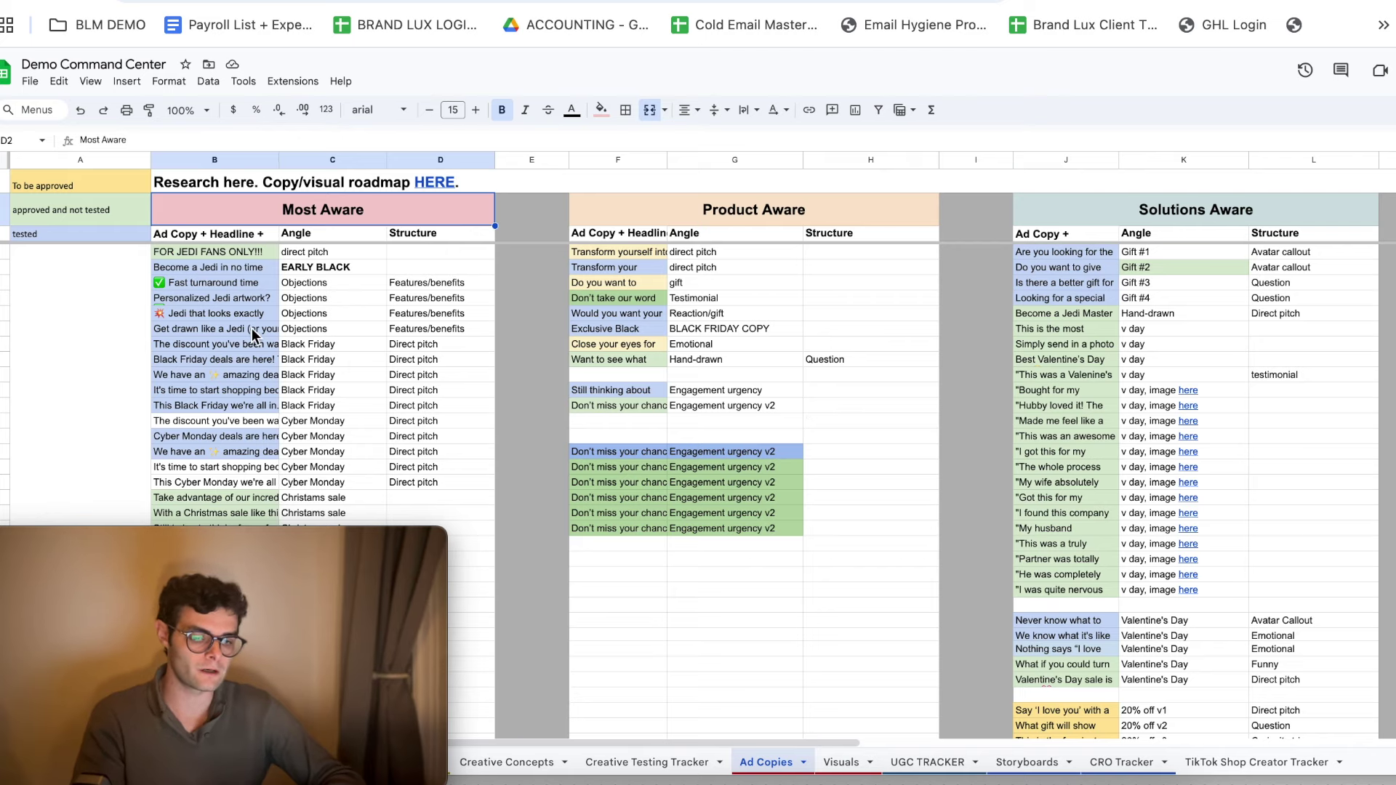
pyautogui.scroll(-5, 252, 328)
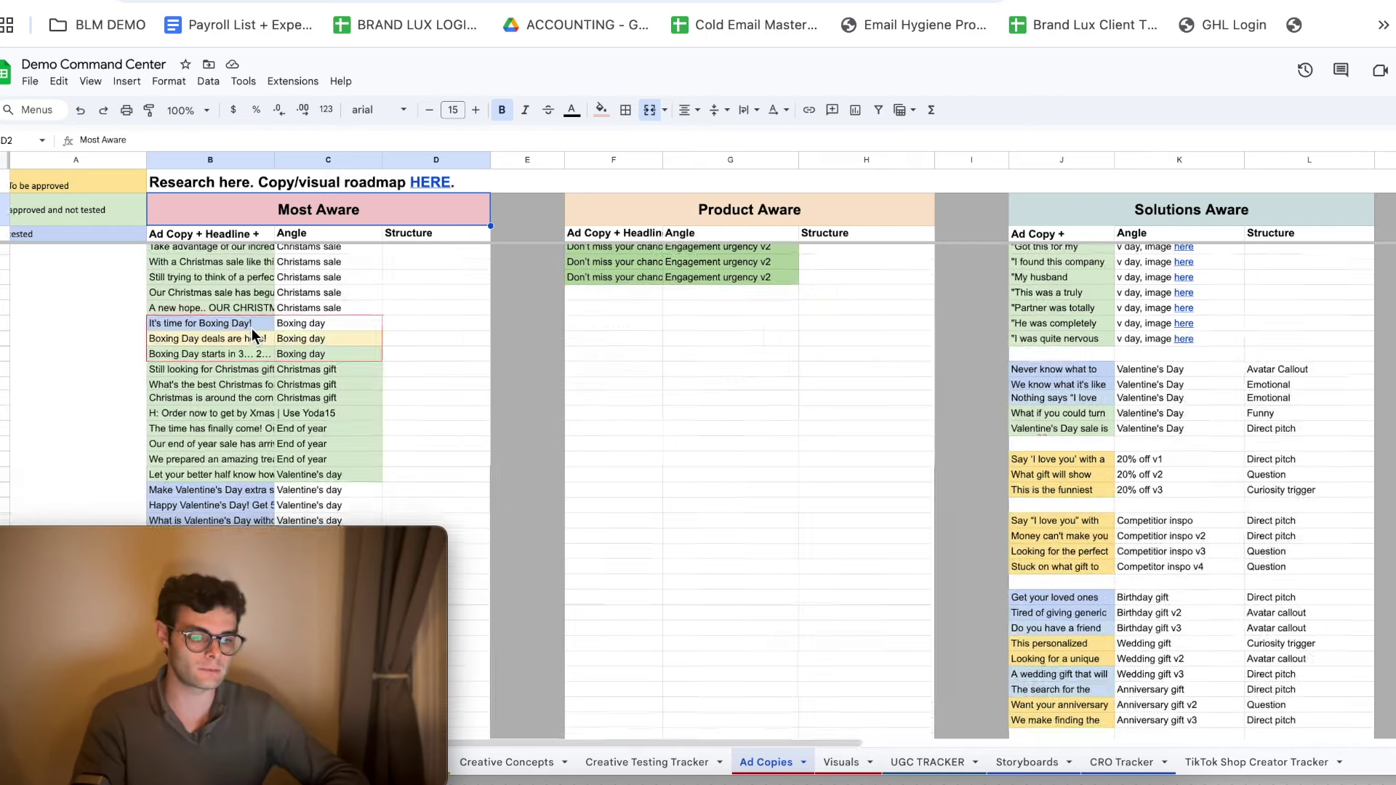
pyautogui.scroll(5, 251, 329)
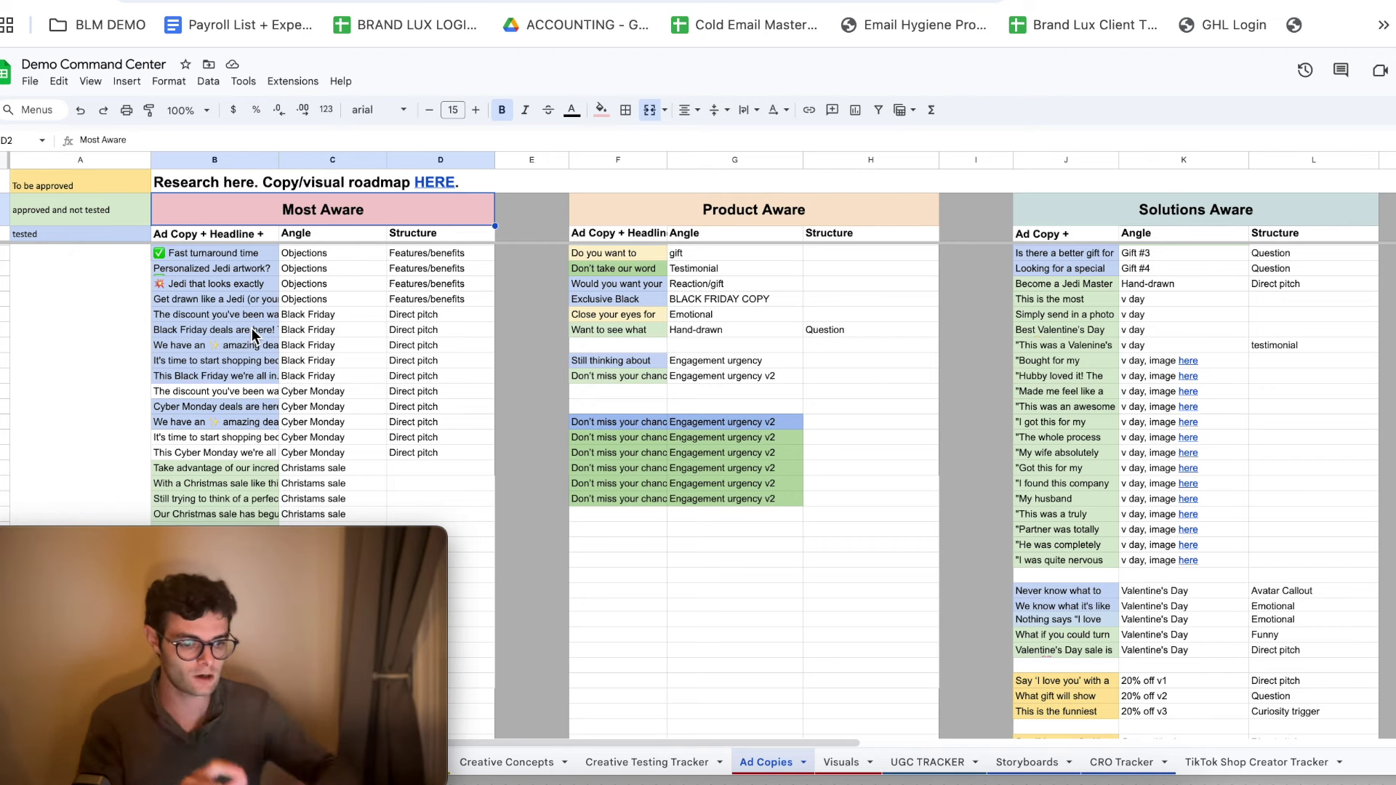
# Show the Visuals sheet, and inspect its Video Name, Feedback and Image name columns.
pyautogui.click(841, 762)
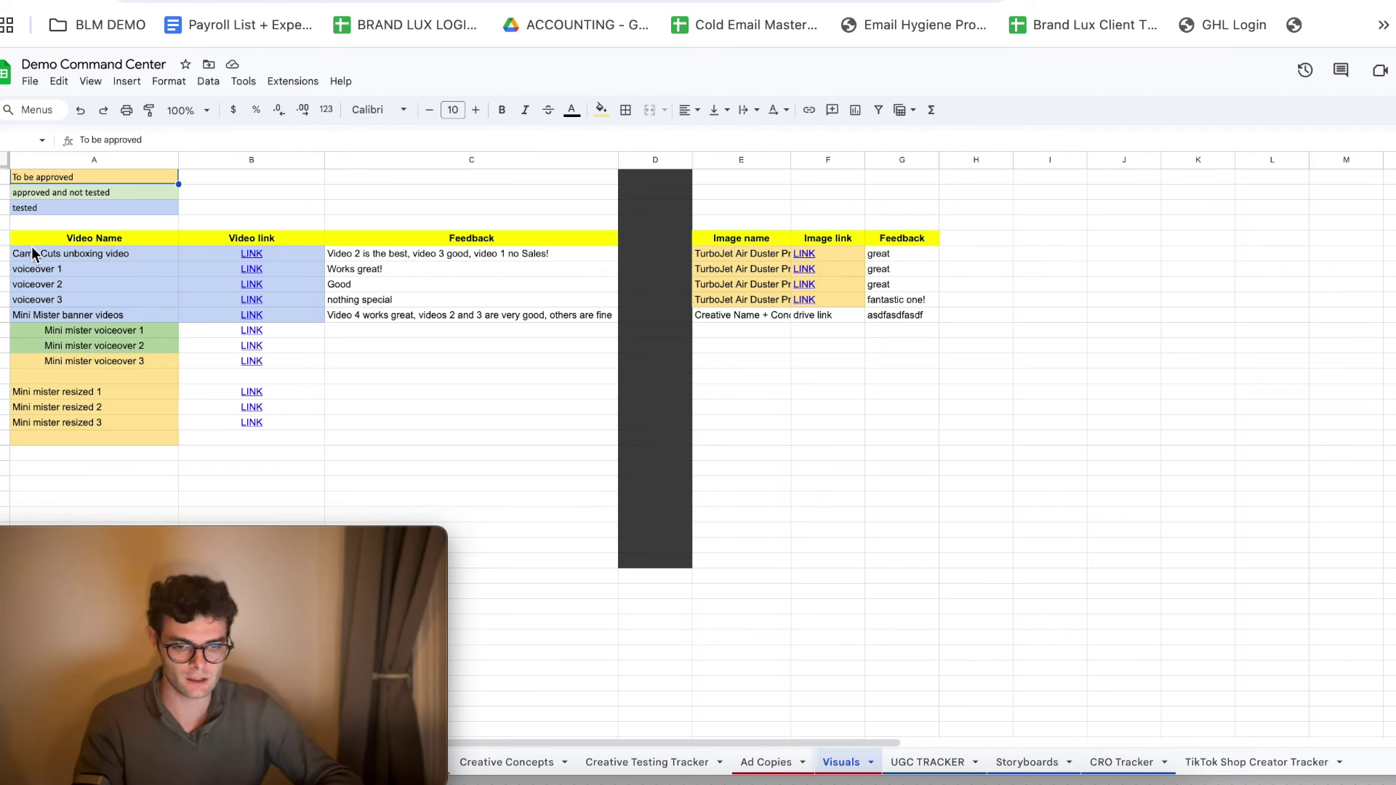
pyautogui.click(58, 239)
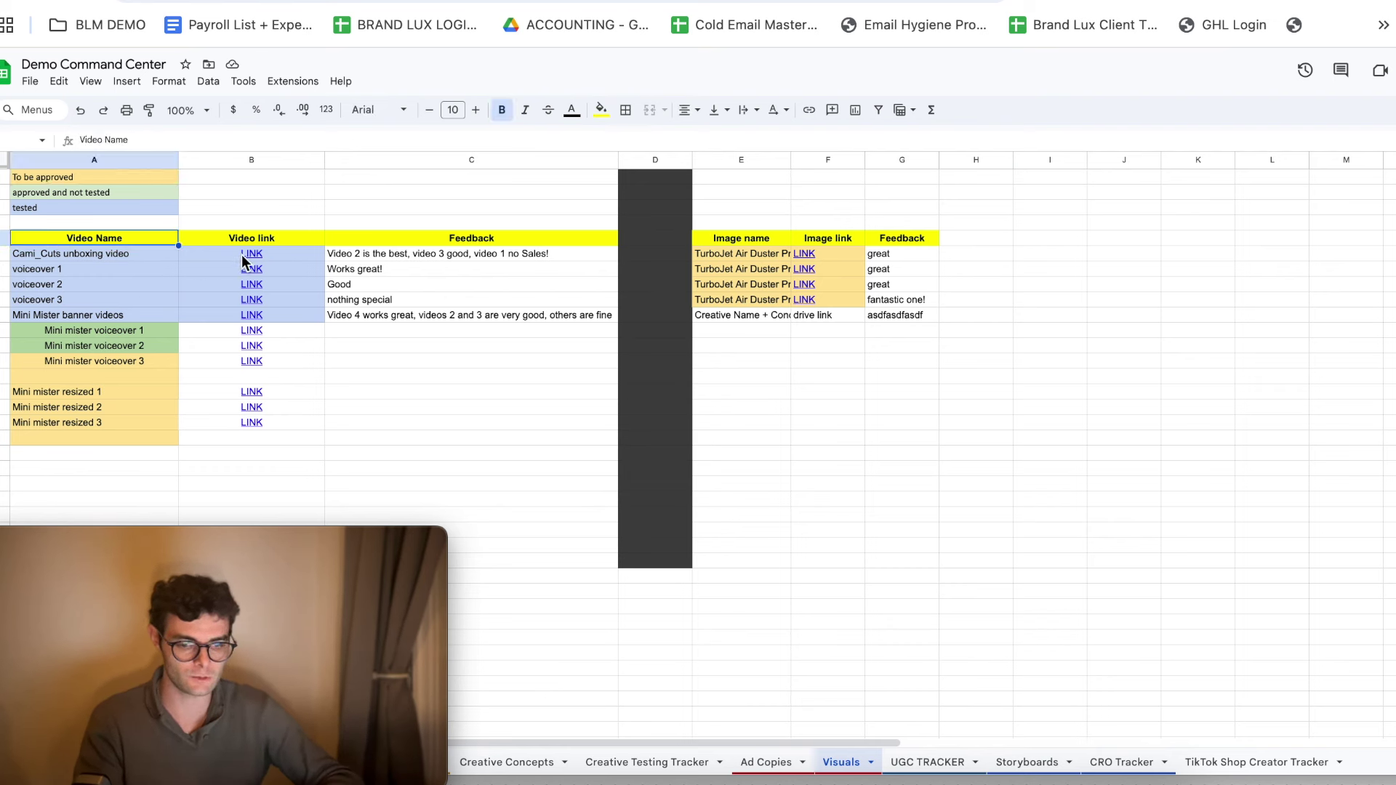
pyautogui.moveTo(417, 268); pyautogui.dragTo(418, 376)
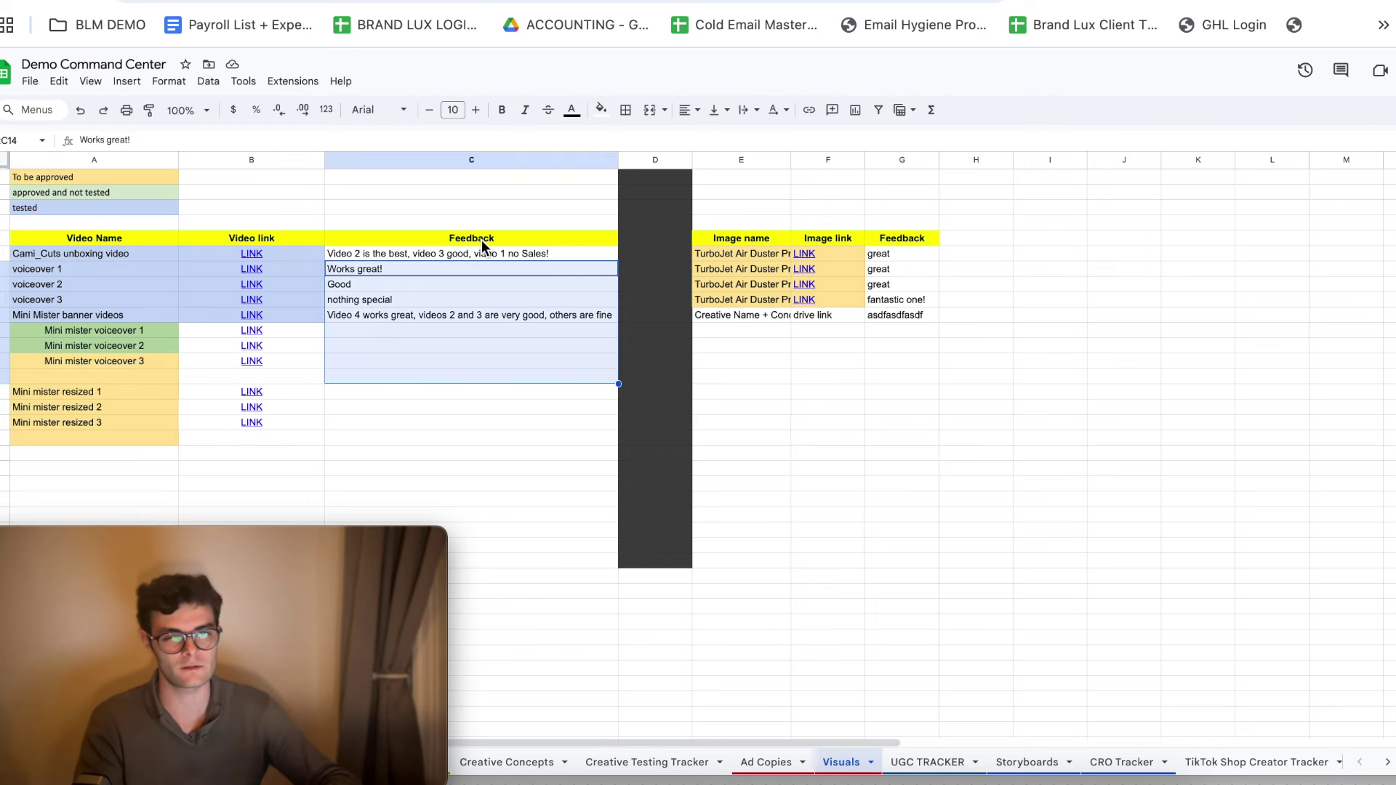
pyautogui.click(759, 239)
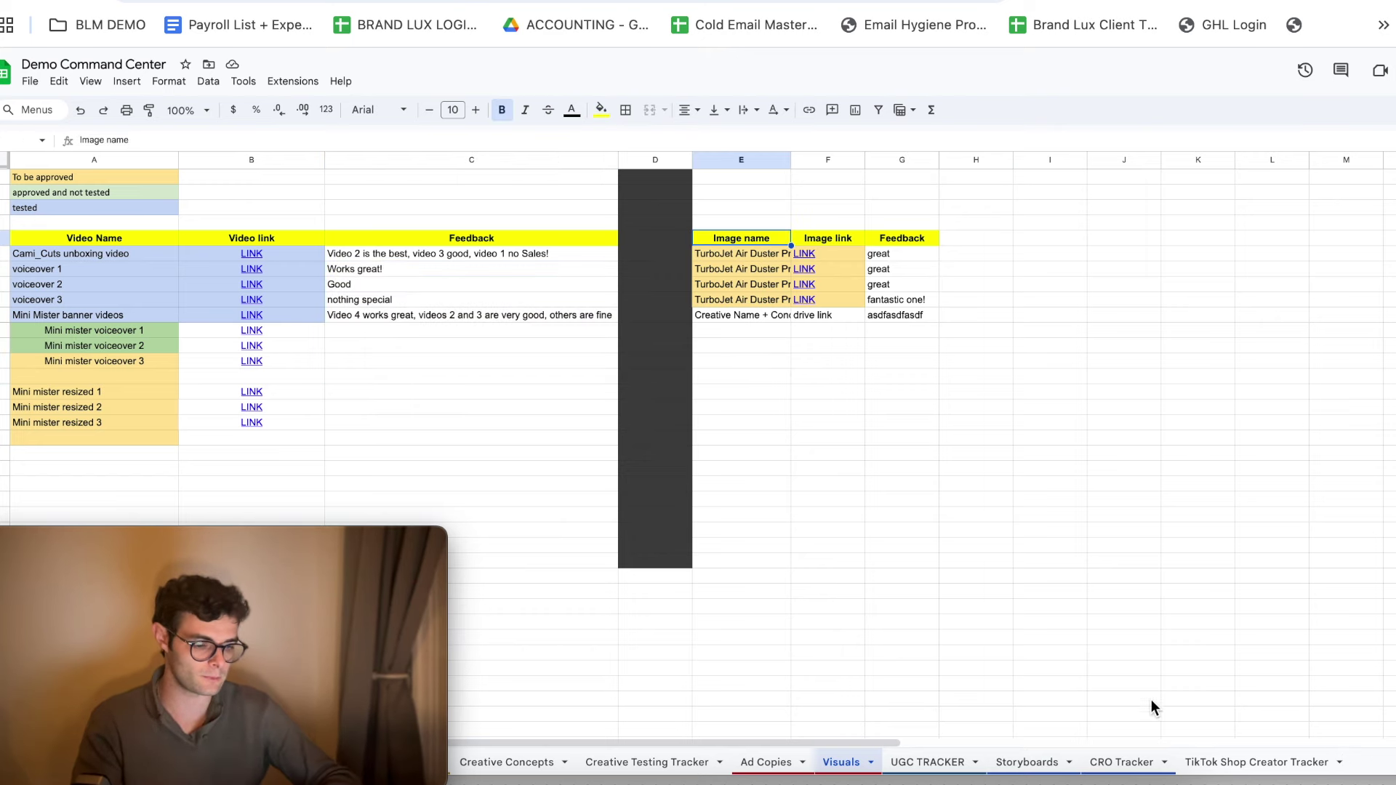
# Show the UGC TRACKER sheet, highlight the creator rows from TWIATTER URL through CONTACTED THEM?, and open the CRO Tracker sheet.
pyautogui.click(929, 762)
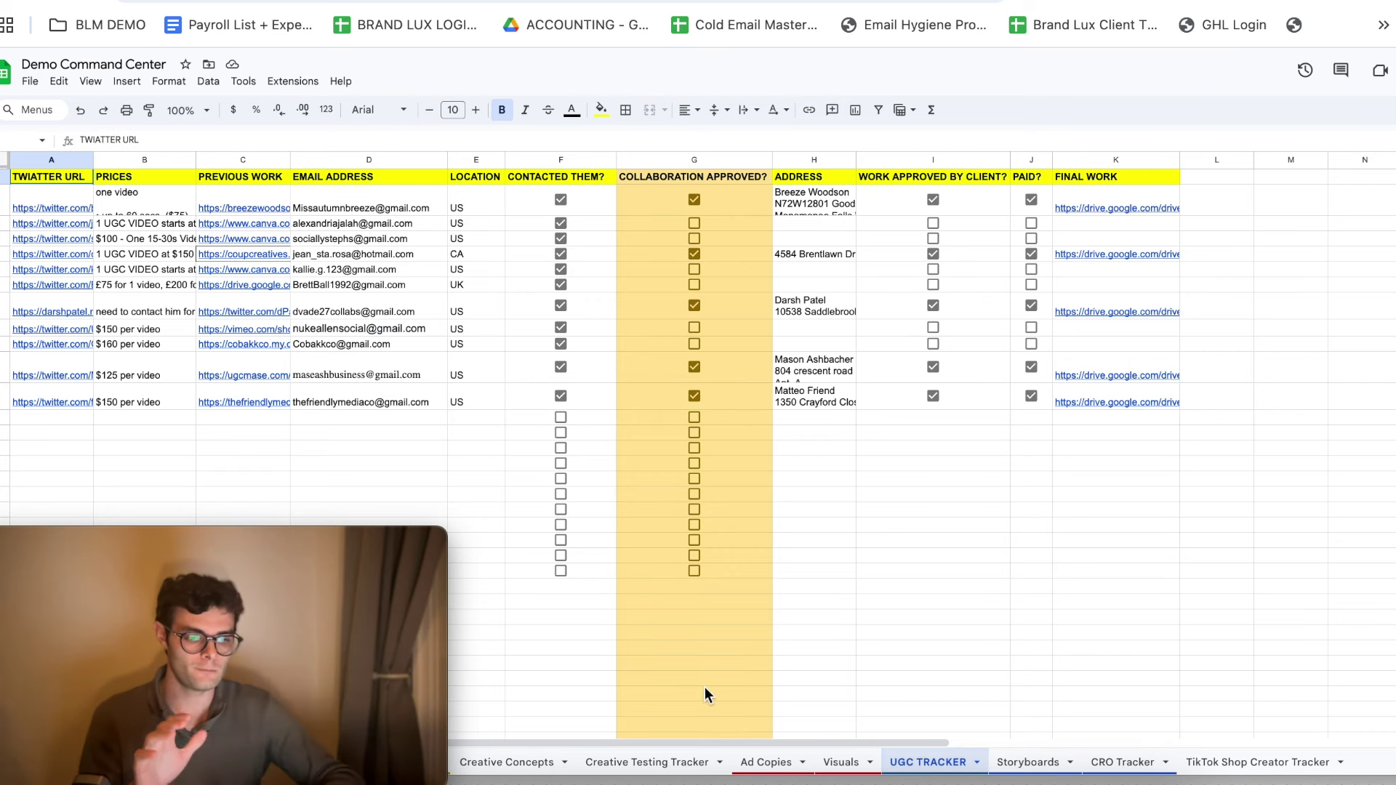
pyautogui.click(53, 198)
pyautogui.moveTo(53, 193); pyautogui.dragTo(569, 648)
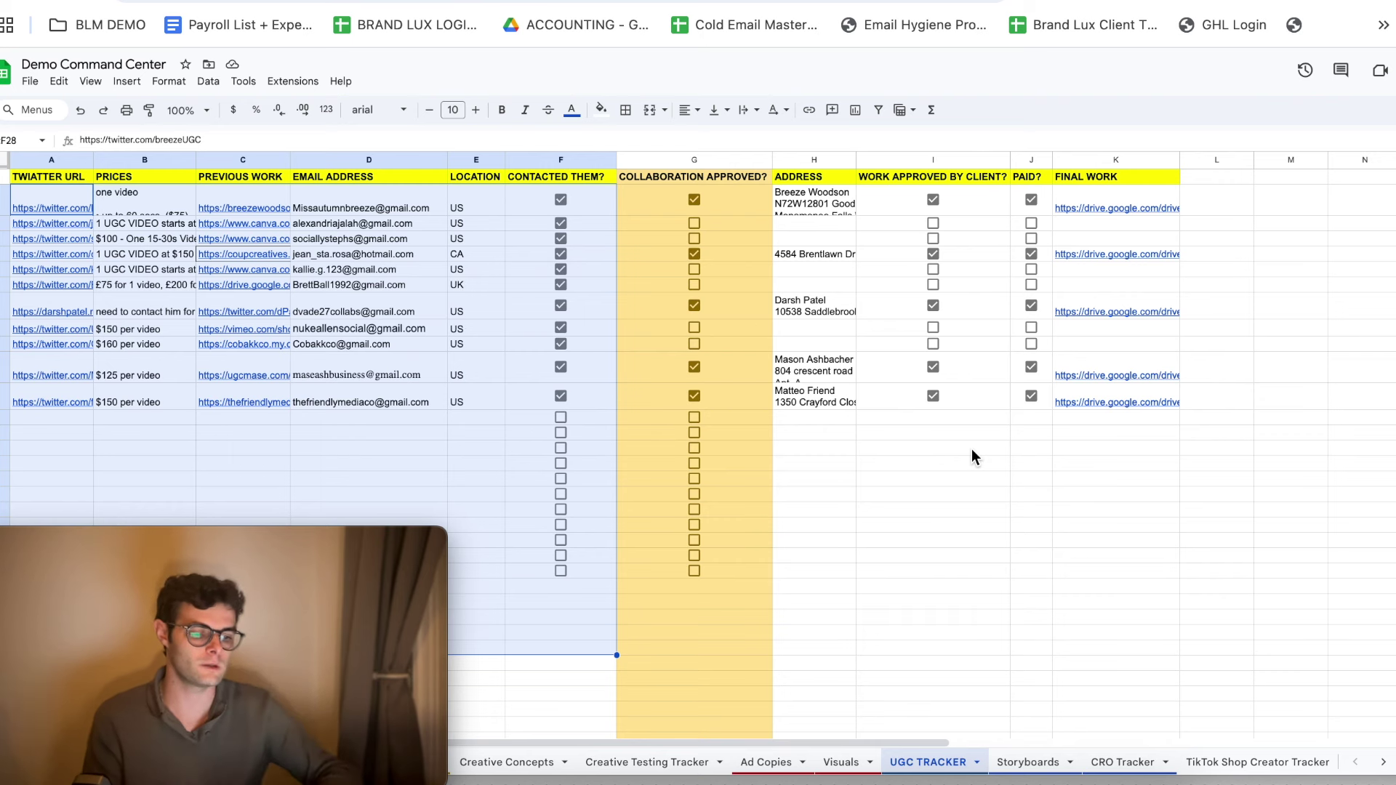
pyautogui.click(1119, 765)
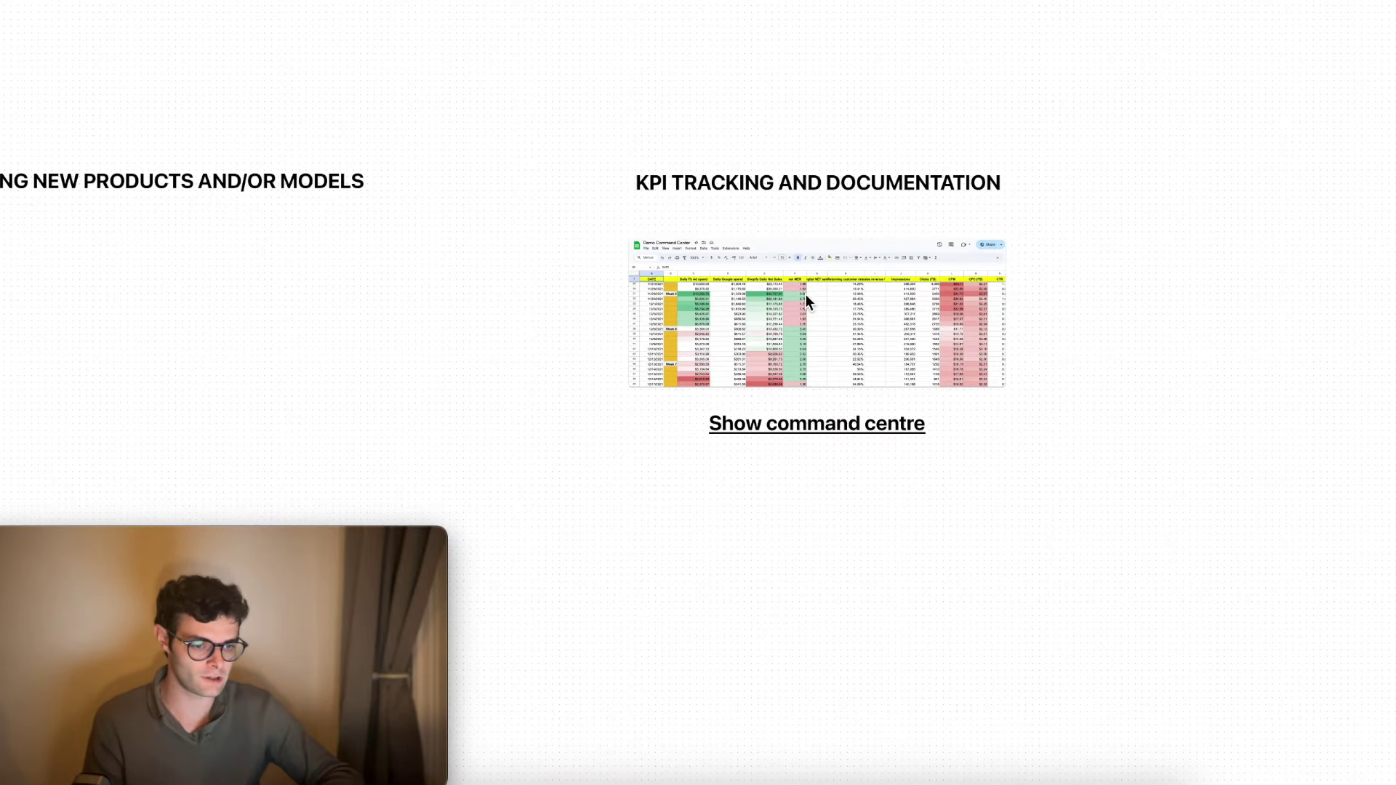
# Go from the whiteboard's KPI Tracking and Documentation section to the Bulletproof Creative Infrastructure section.
pyautogui.hscroll(10, 805, 294)
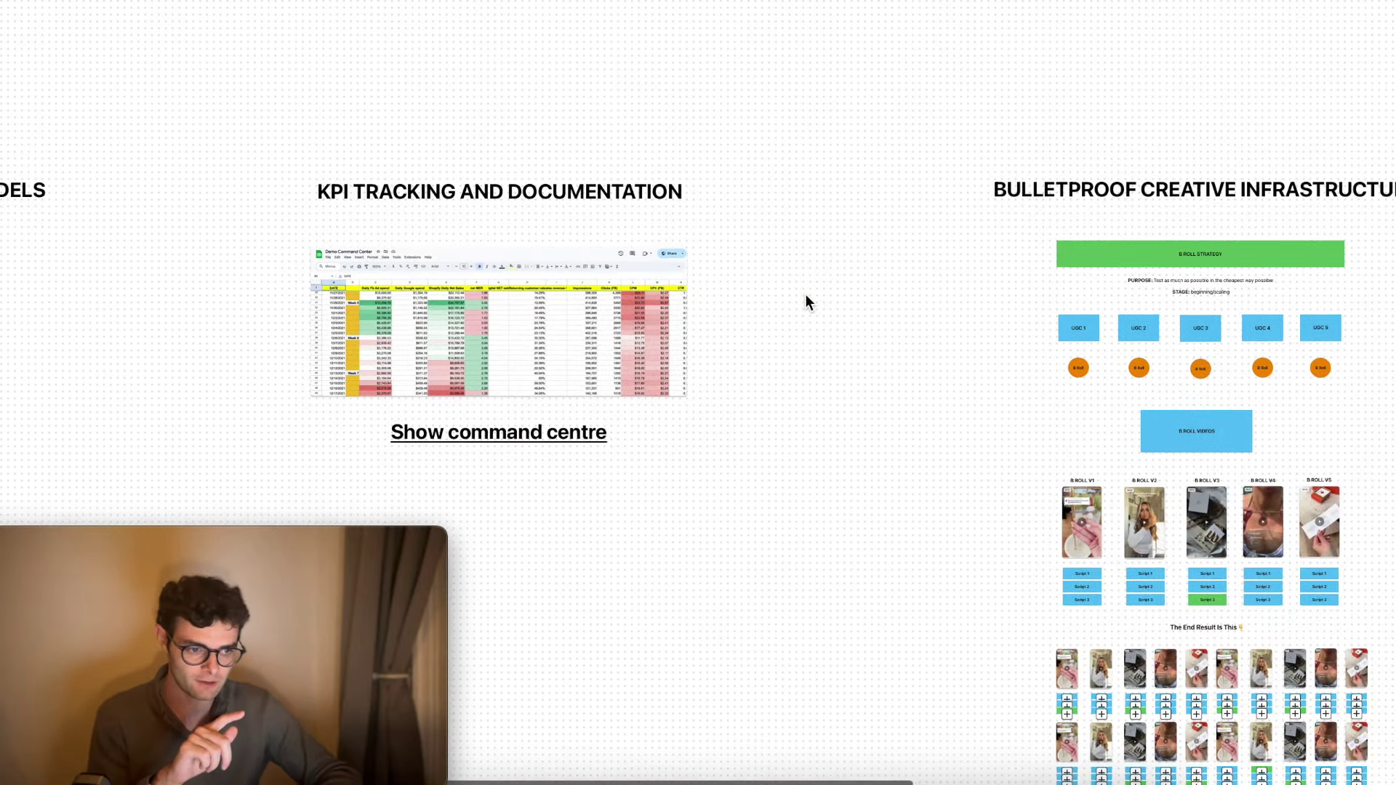
pyautogui.hscroll(5, 805, 294)
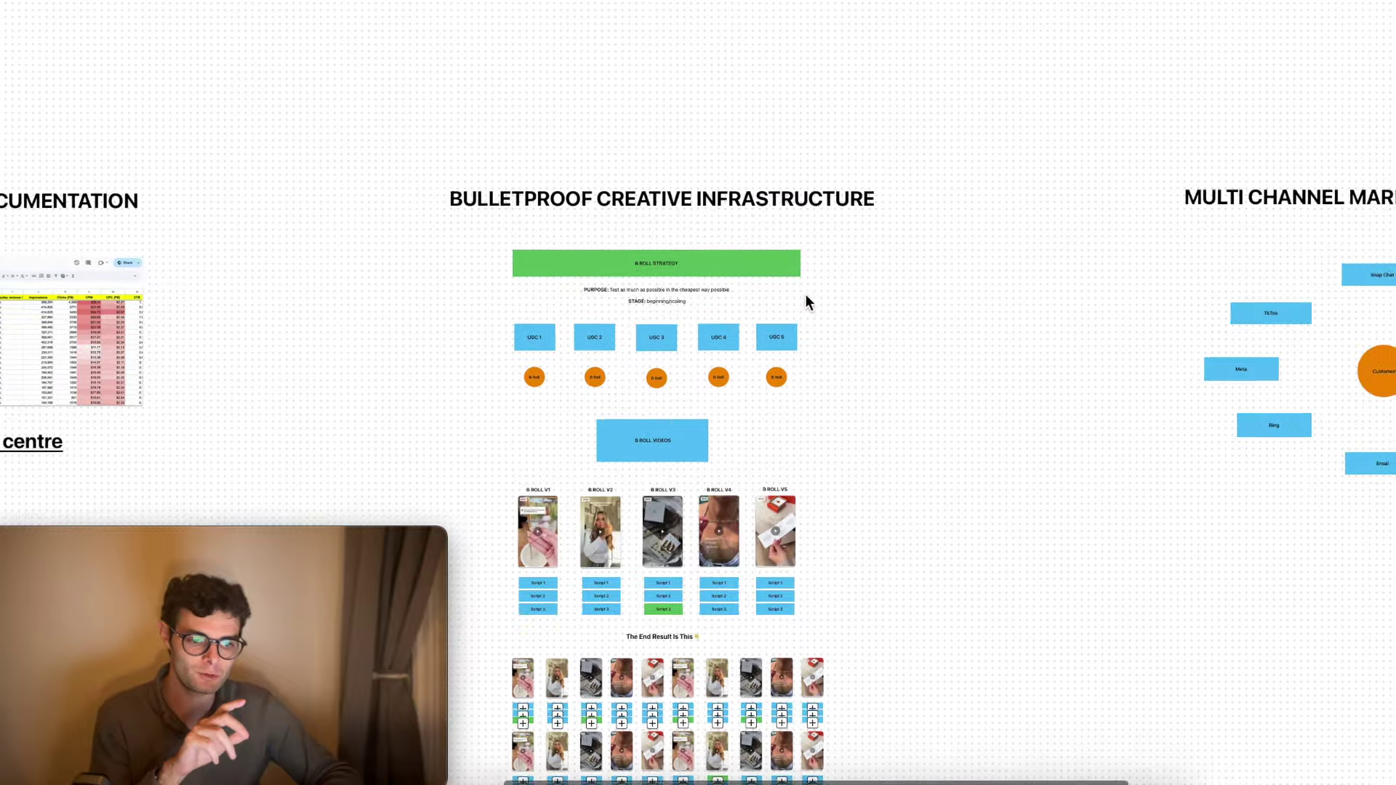
pyautogui.scroll(3, 805, 294)
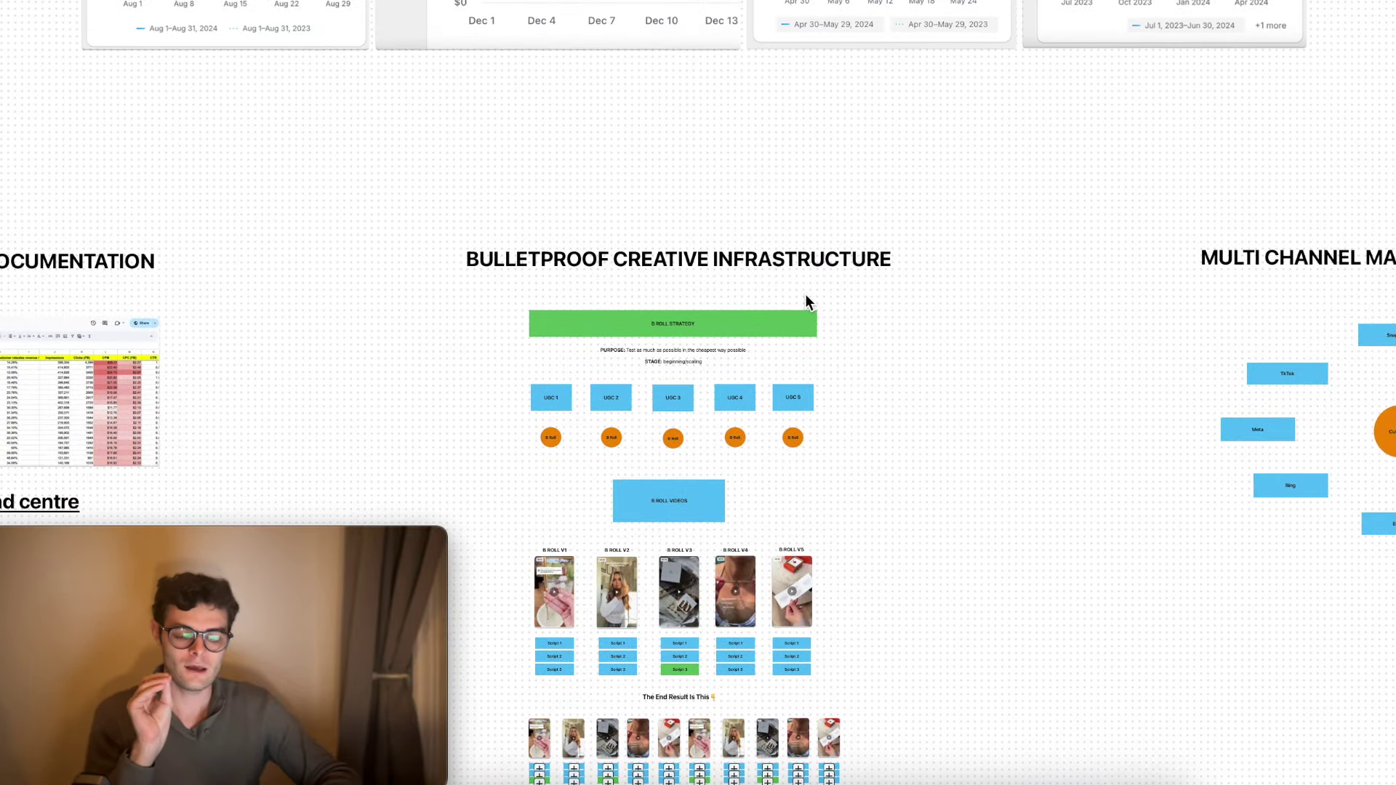
pyautogui.scroll(5, 804, 293)
pyautogui.scroll(-3, 804, 293)
pyautogui.hscroll(-5, 805, 293)
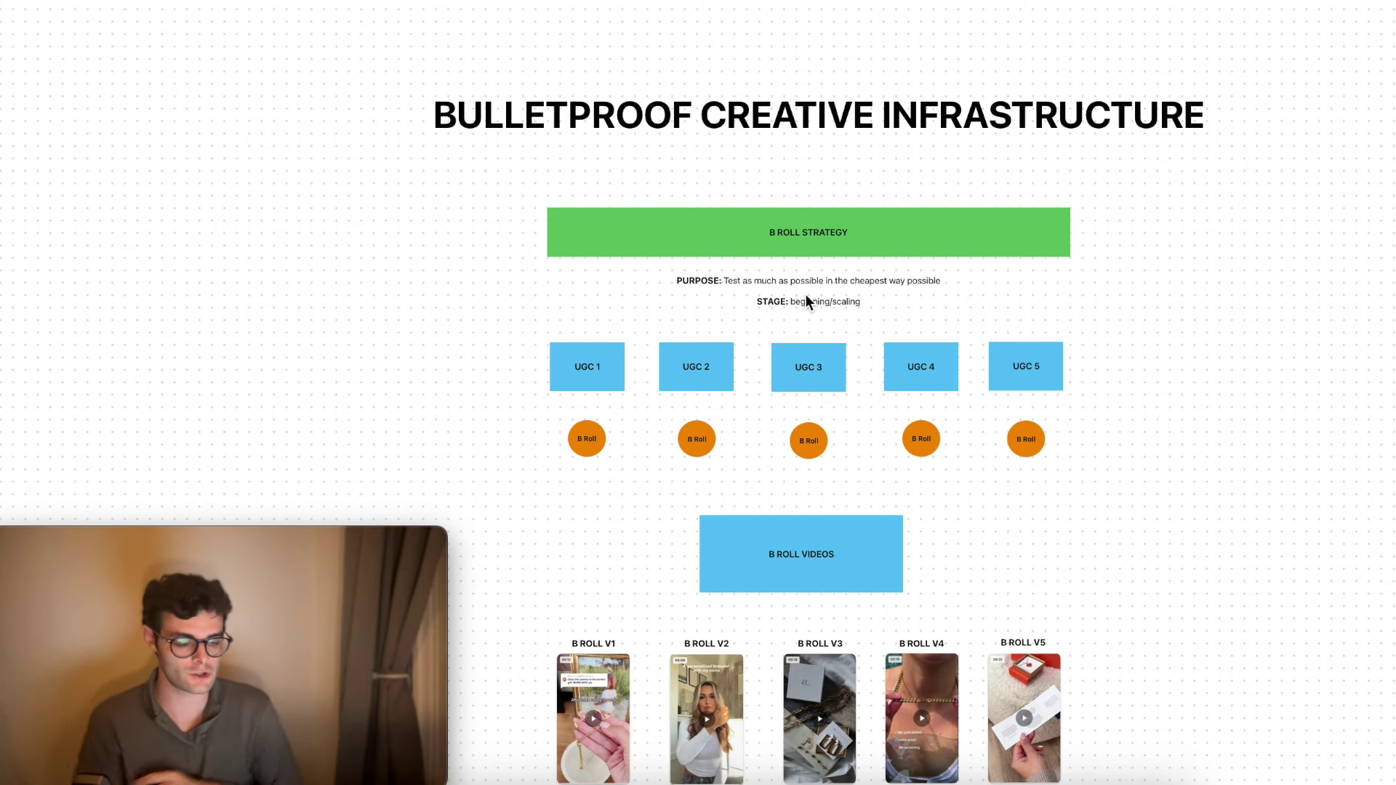
# Examine the B Roll Strategy diagram and select the row of boxes from UGC 1 through UGC 5.
pyautogui.scroll(-2, 806, 296)
pyautogui.scroll(-5, 805, 293)
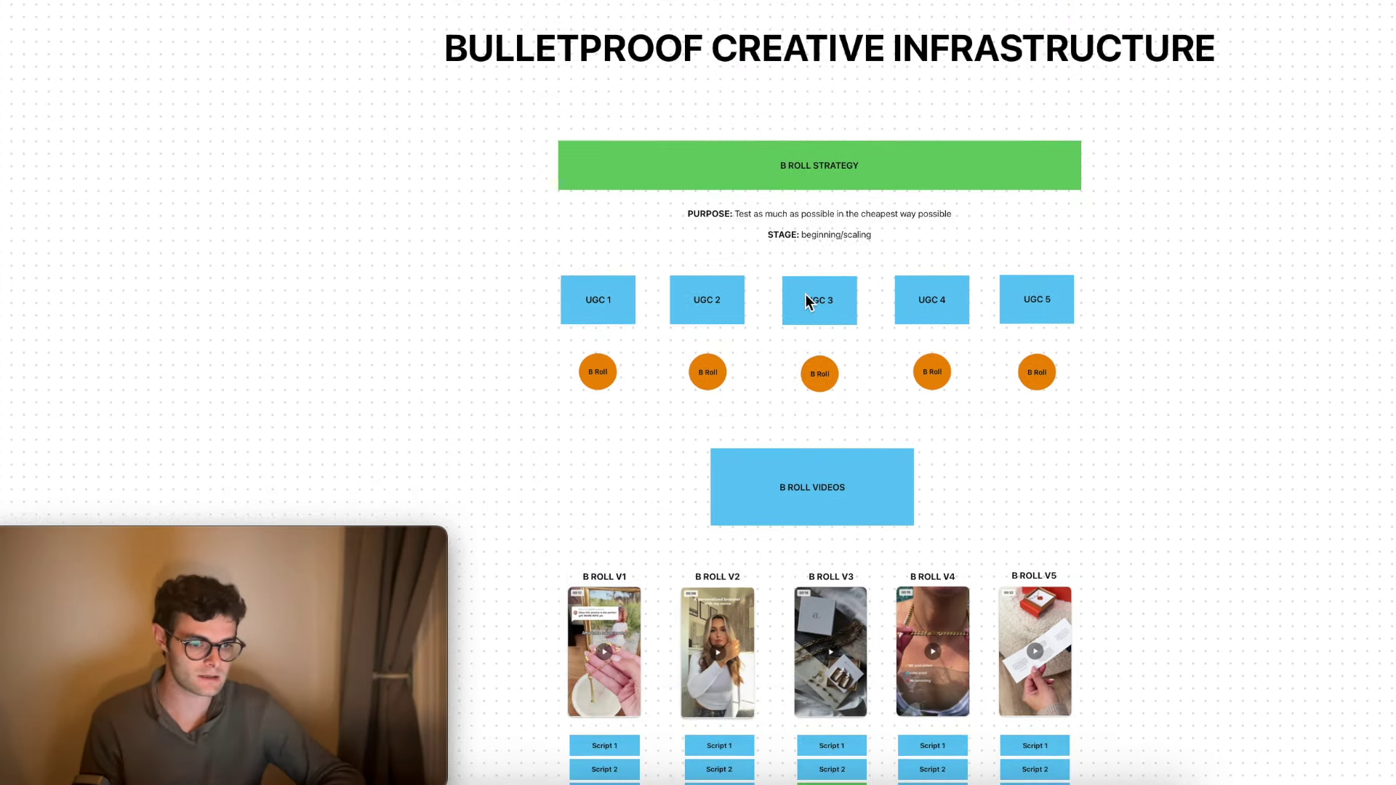
pyautogui.scroll(5, 804, 293)
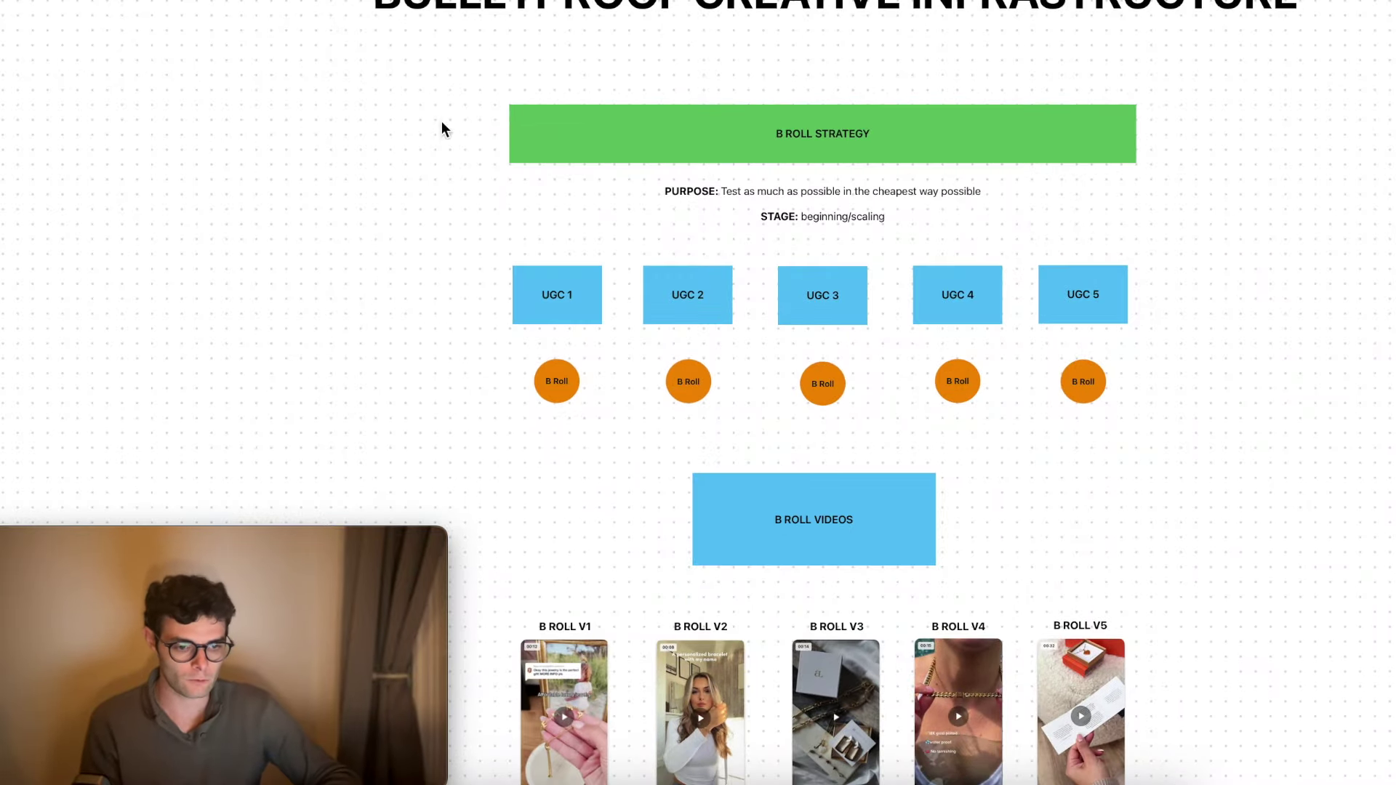
pyautogui.scroll(-4, 443, 127)
pyautogui.moveTo(427, 131); pyautogui.dragTo(1200, 112)
pyautogui.scroll(-2, 1199, 106)
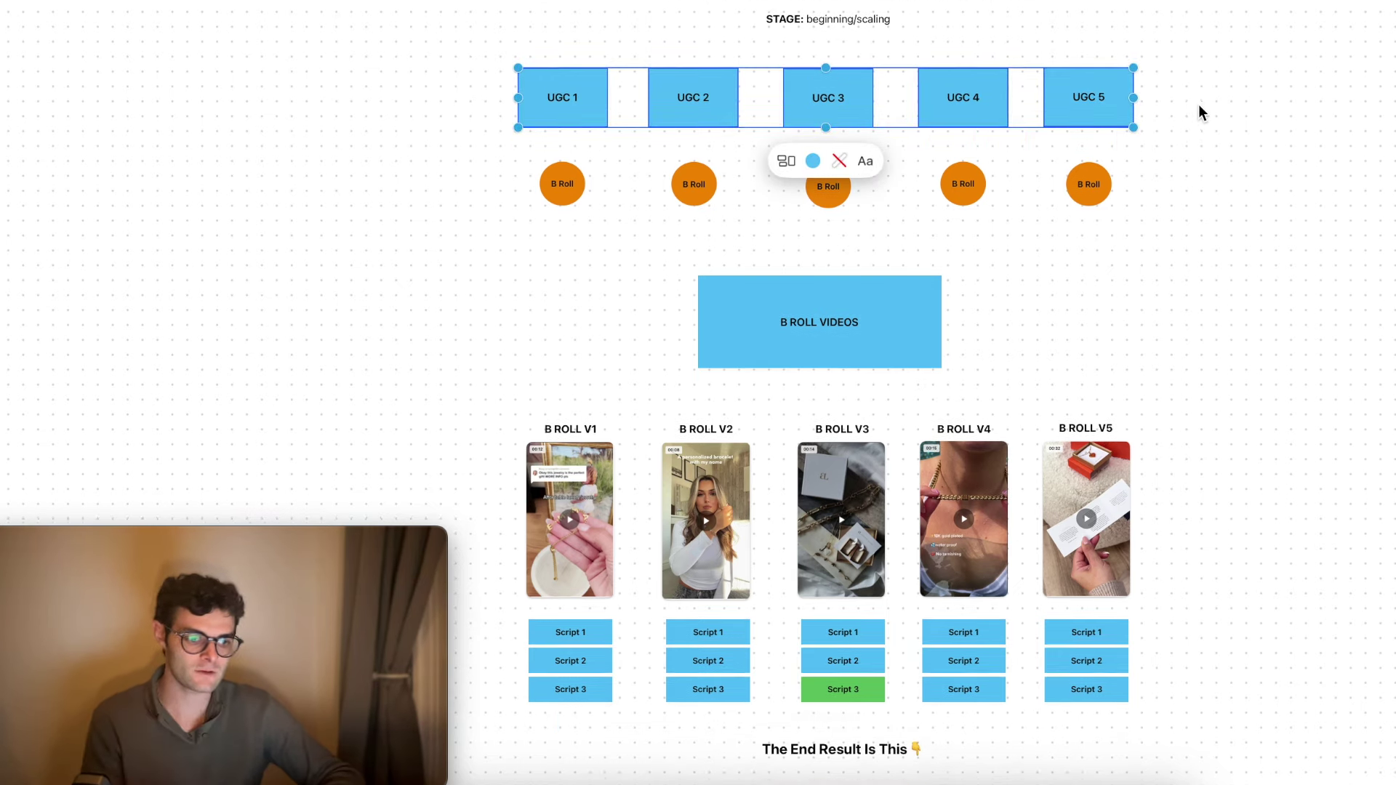